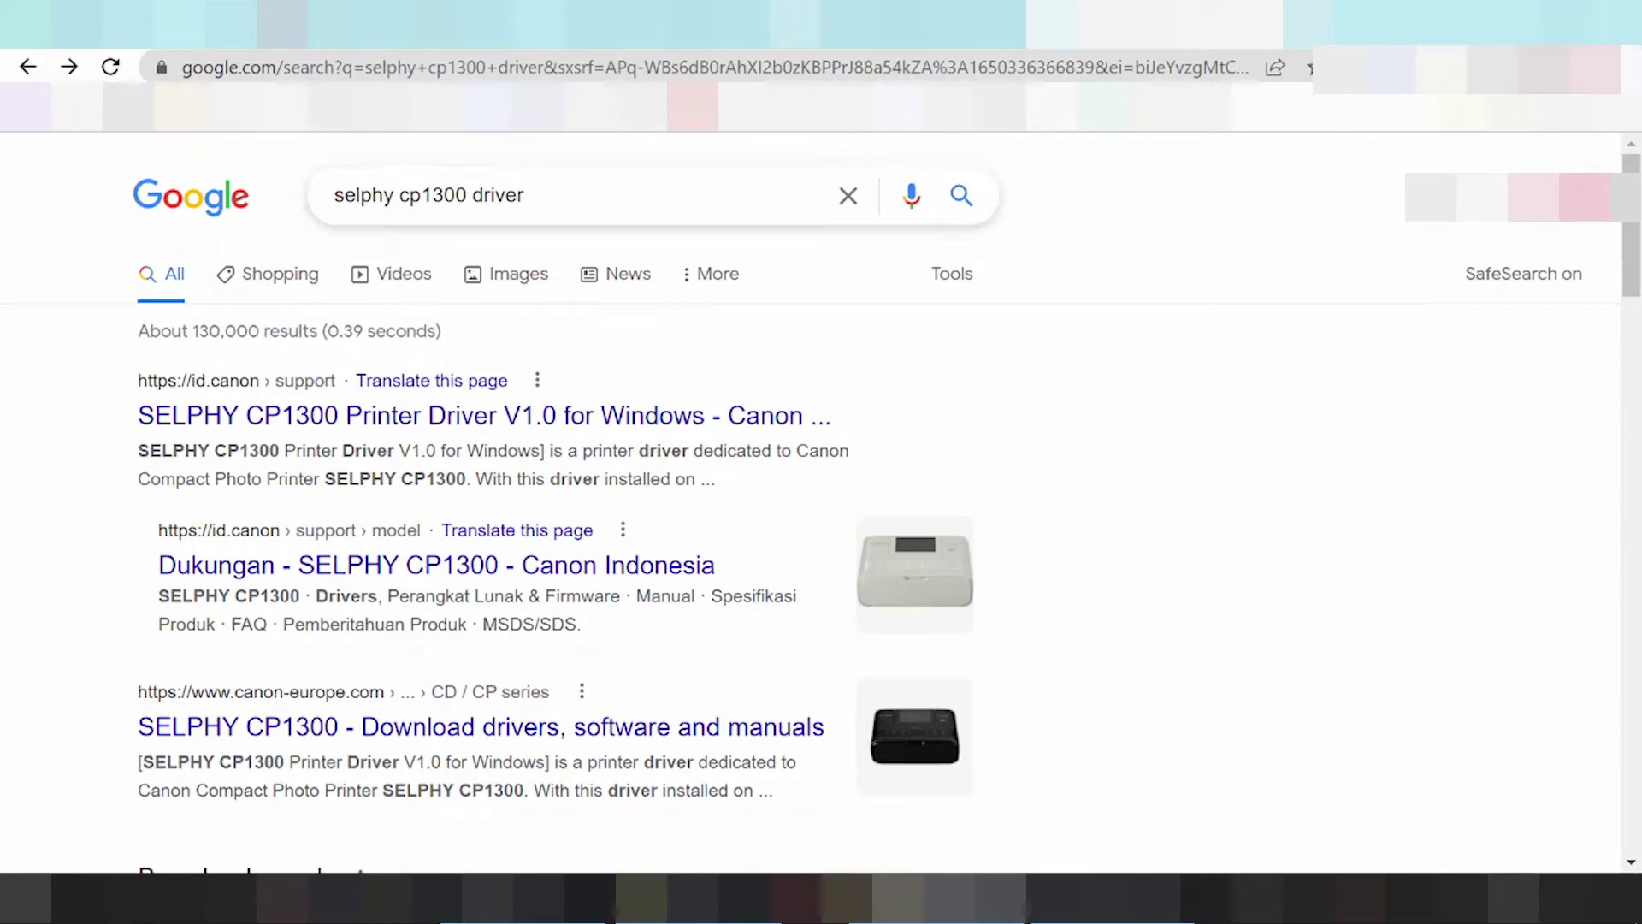
Add 'download' to the query and search for selphy cp1300 driver download.
drag(396, 196, 334, 197)
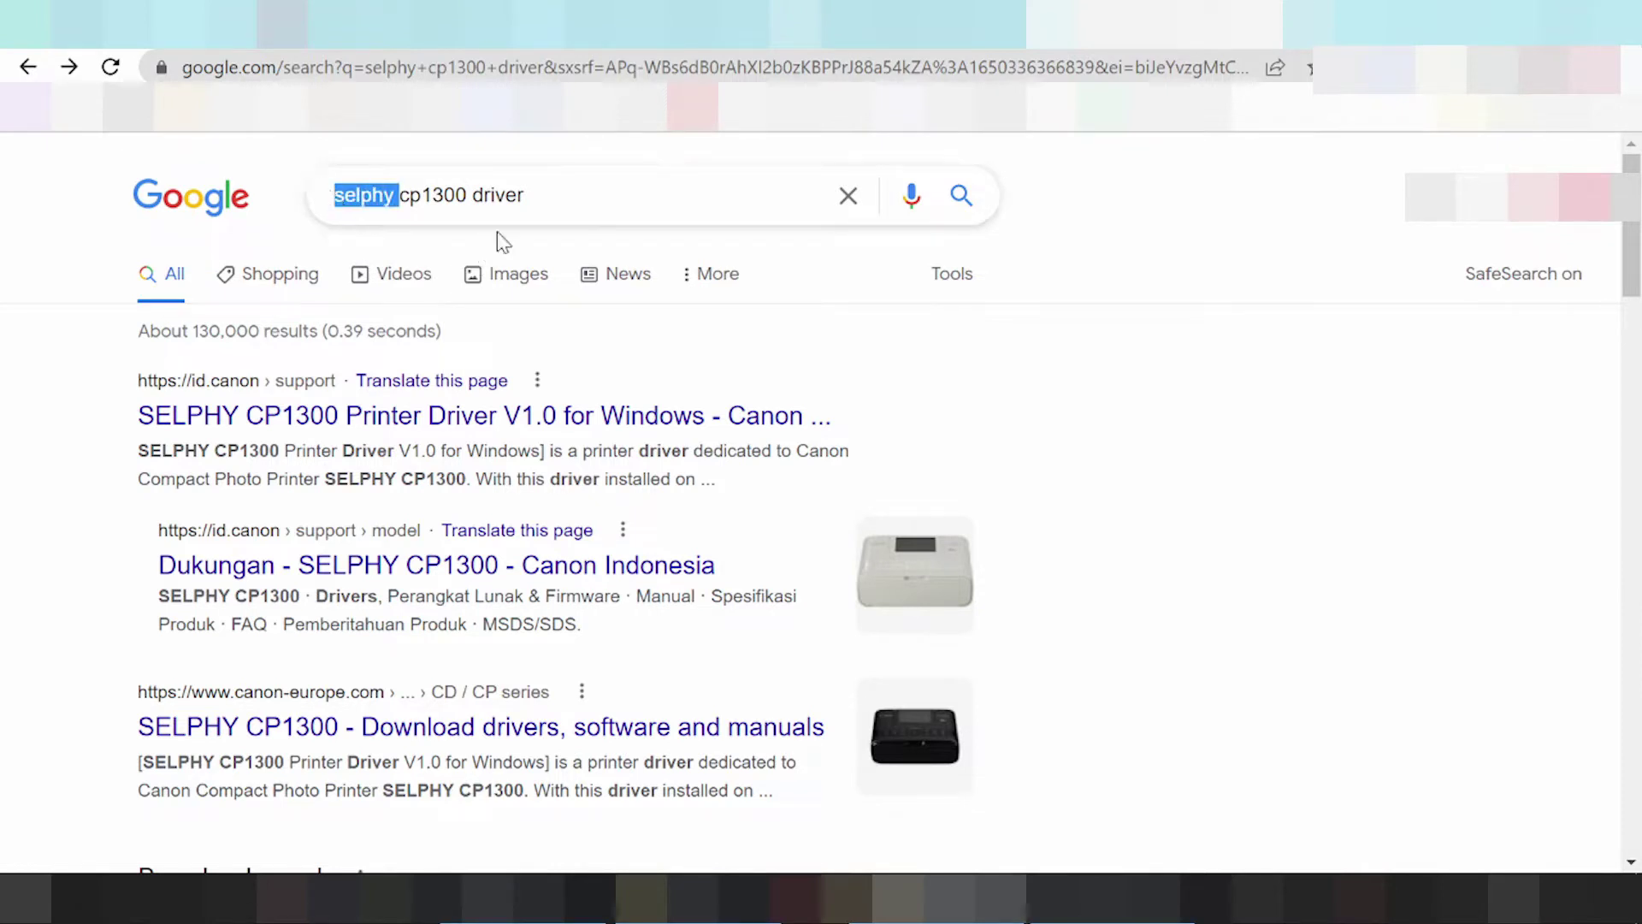
click(525, 195)
text(d)
text(ownload)
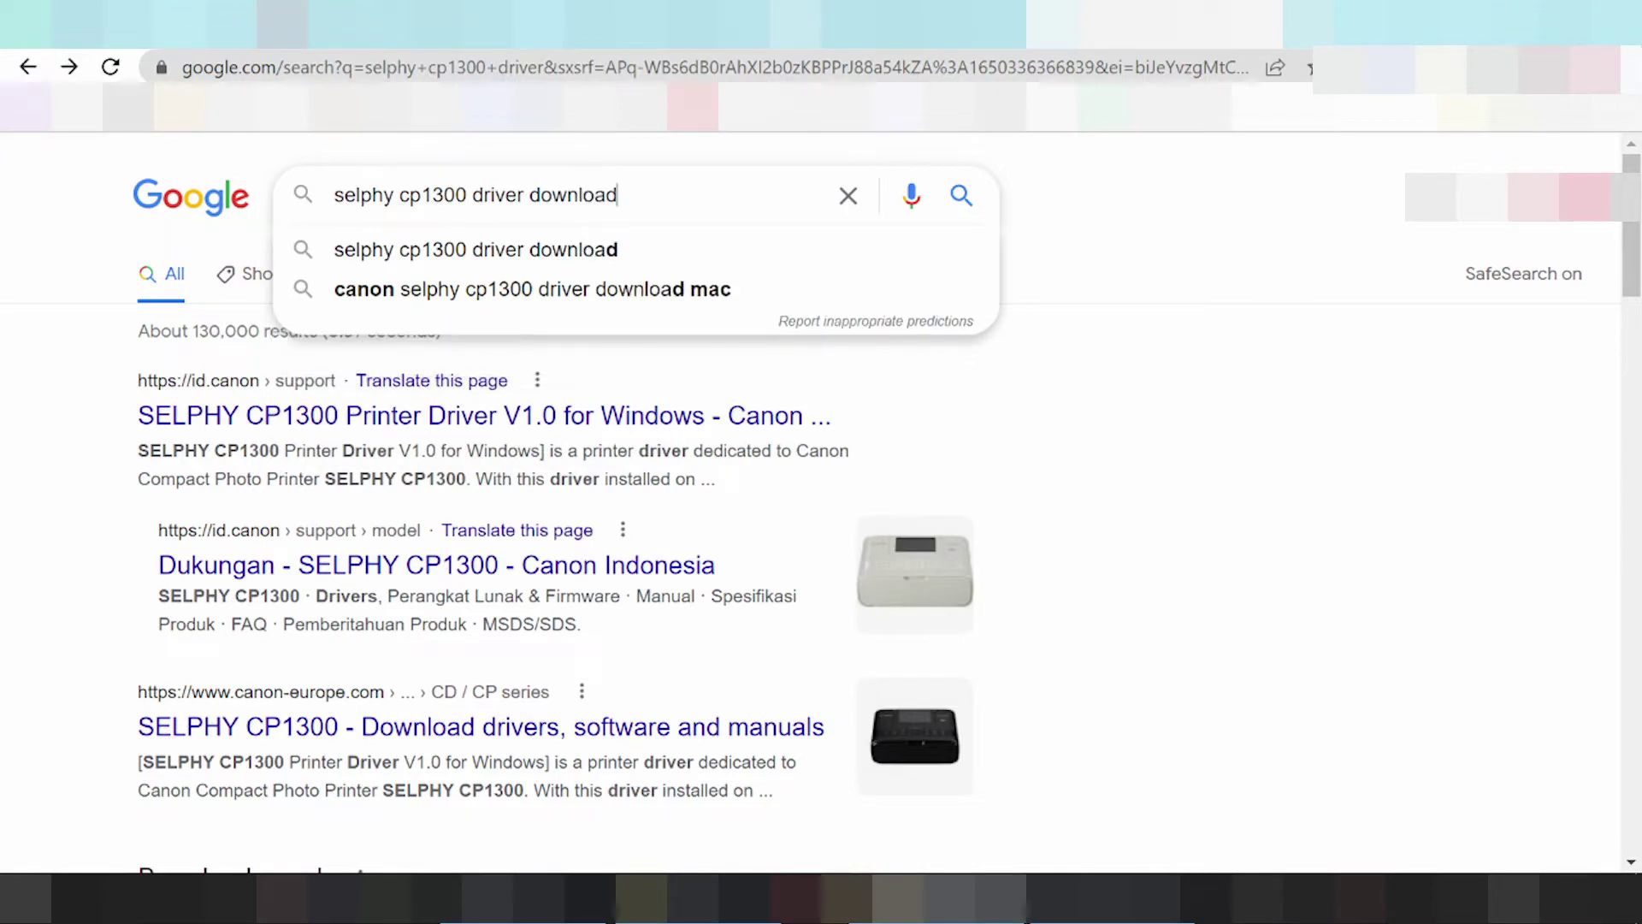
key(Return)
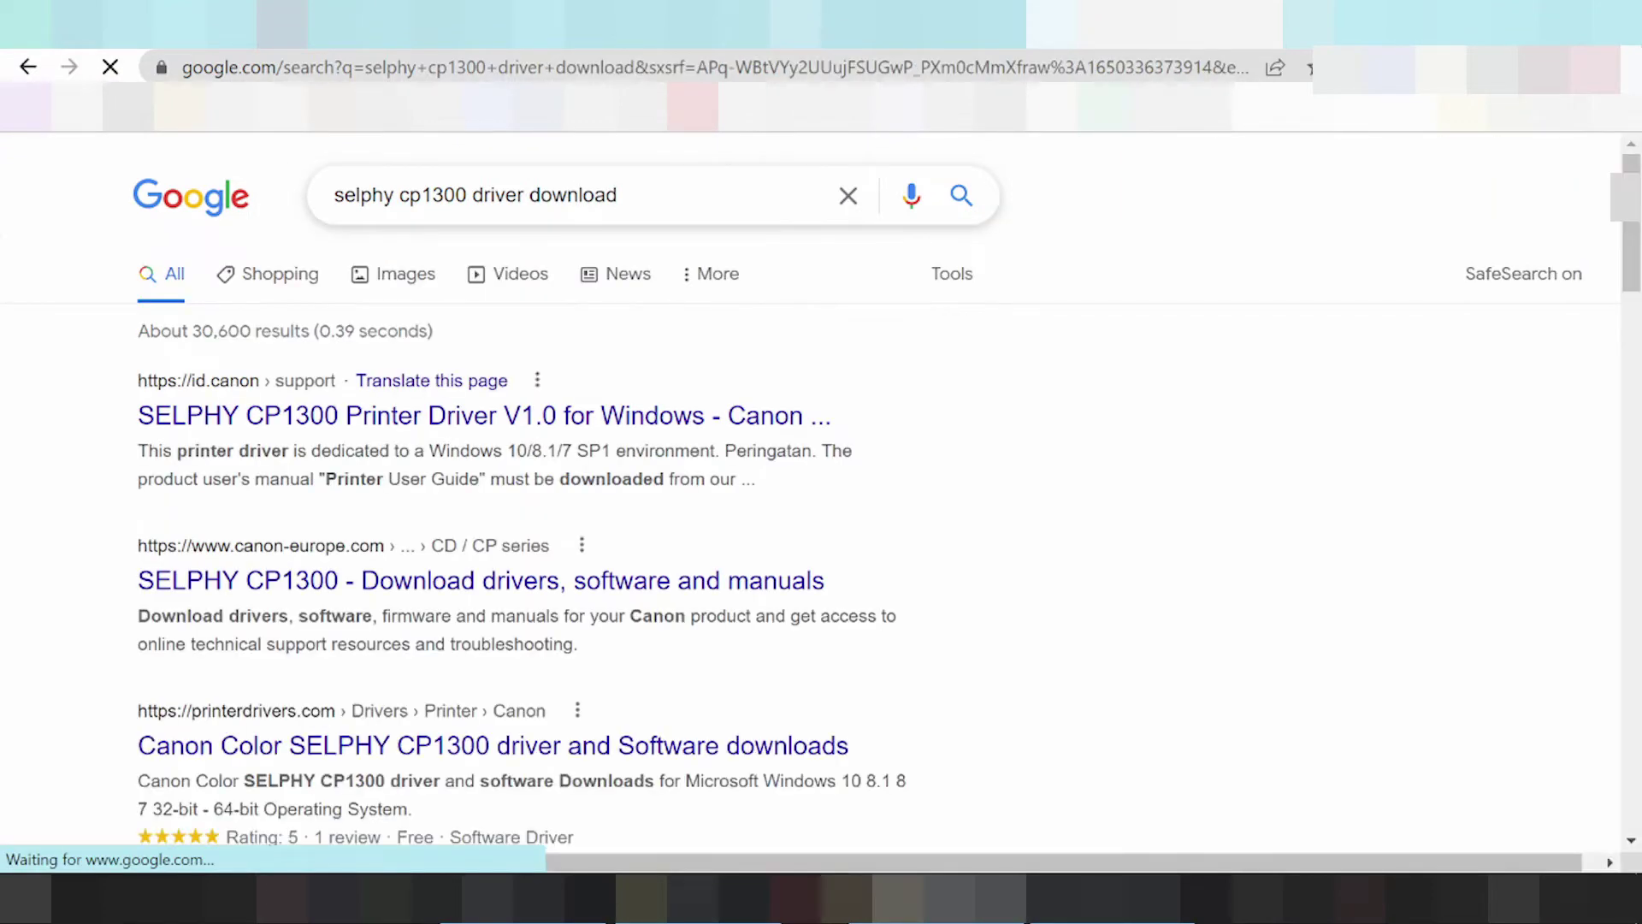
Remove the word 'download' from the query and search again.
scroll(530, 291, down, 3)
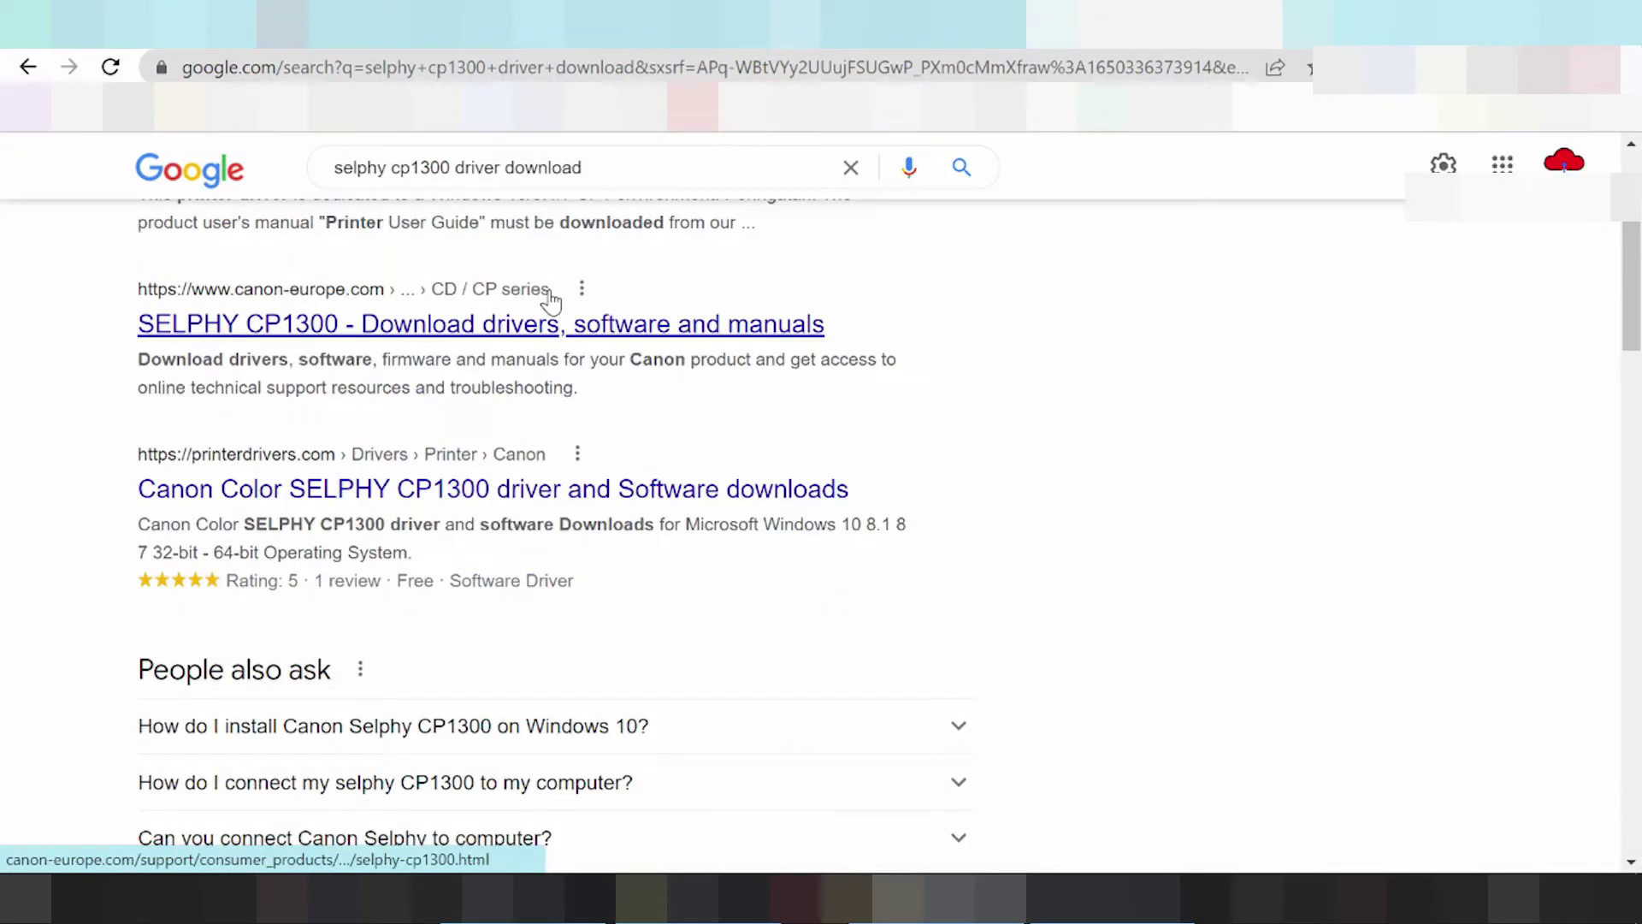
scroll(556, 291, down, 5)
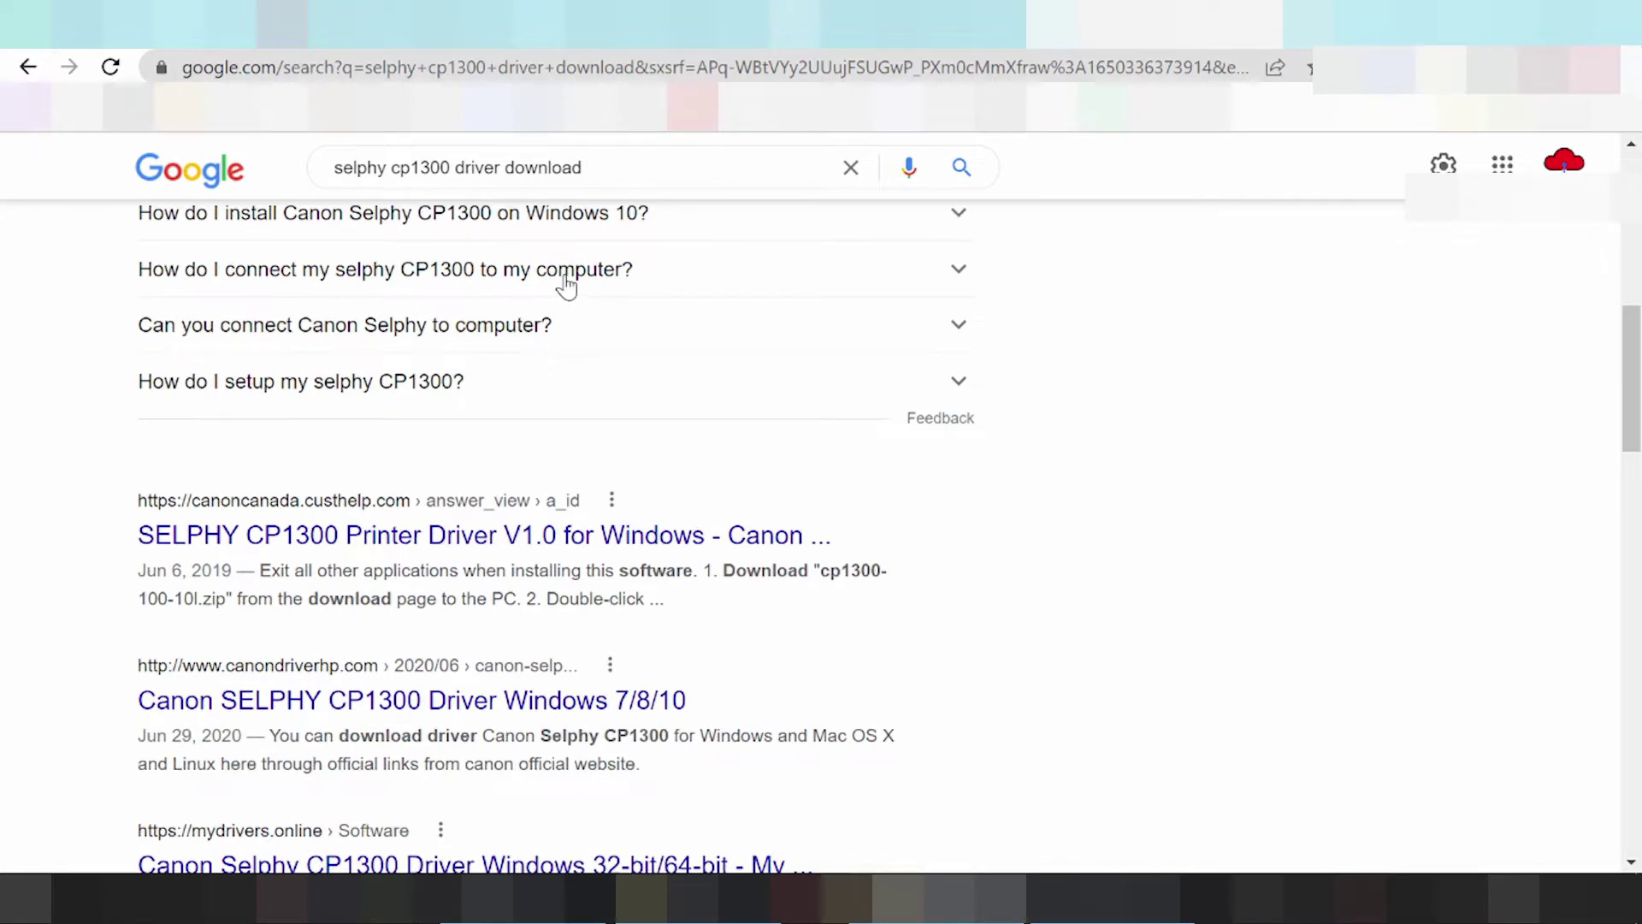
scroll(569, 288, down, 4)
scroll(578, 291, down, 10)
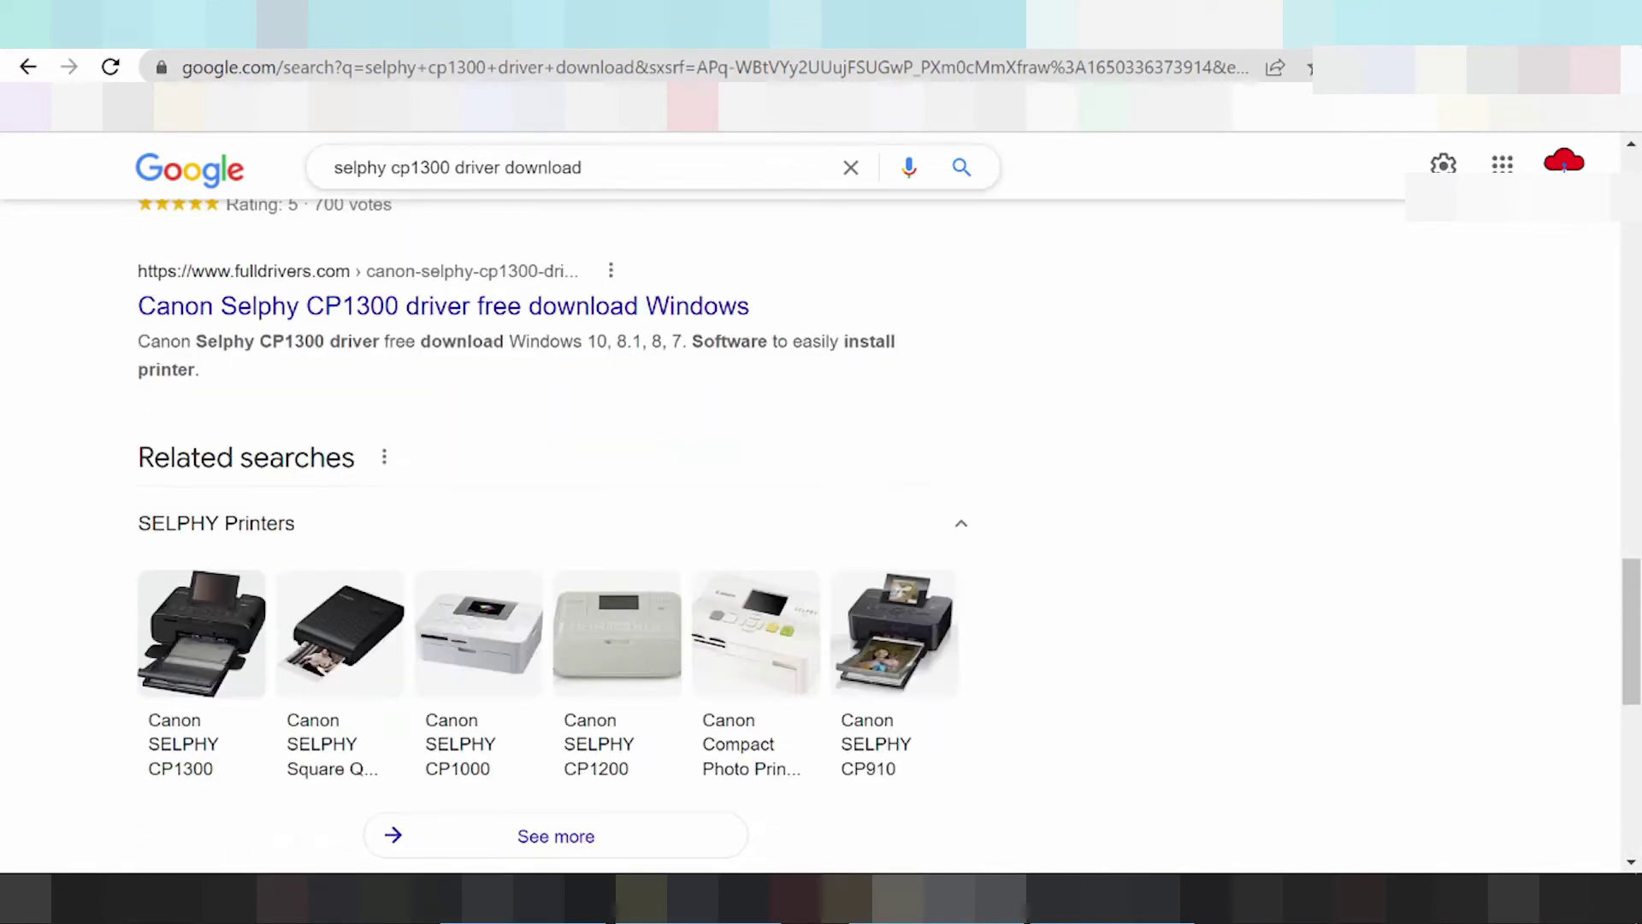
double_click(542, 168)
key(BackSpace)
key(Return)
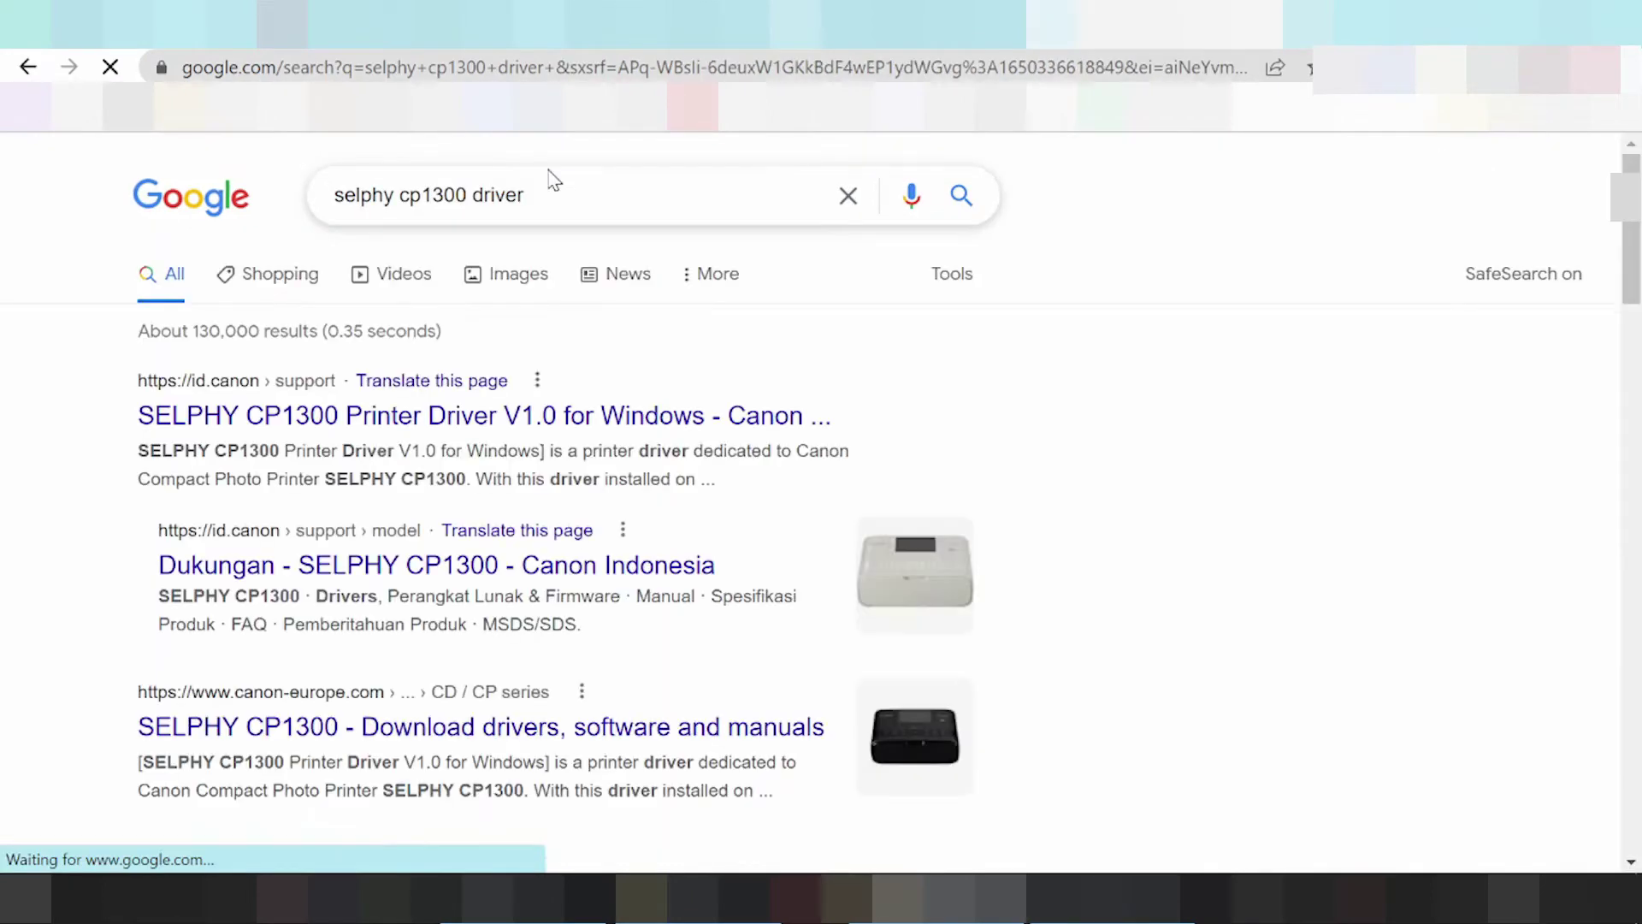
Open the usa.canon.com 'Support | Mobile & Compact Printer | SELPHY CP1300' result.
scroll(524, 282, down, 2)
scroll(510, 323, down, 5)
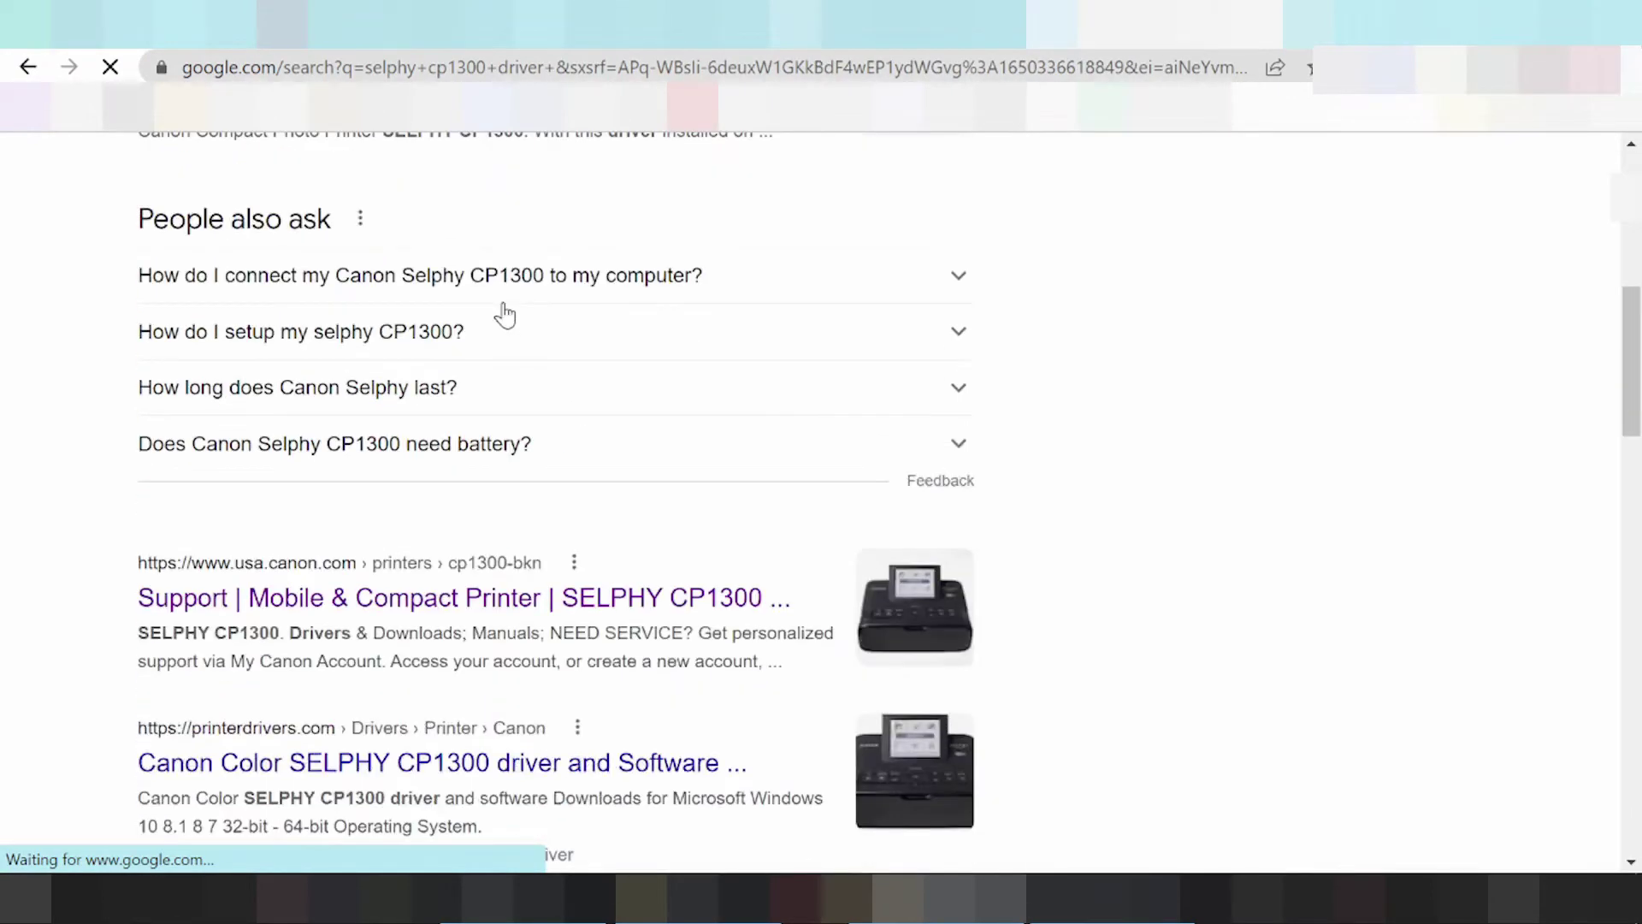
scroll(505, 315, down, 1)
click(259, 486)
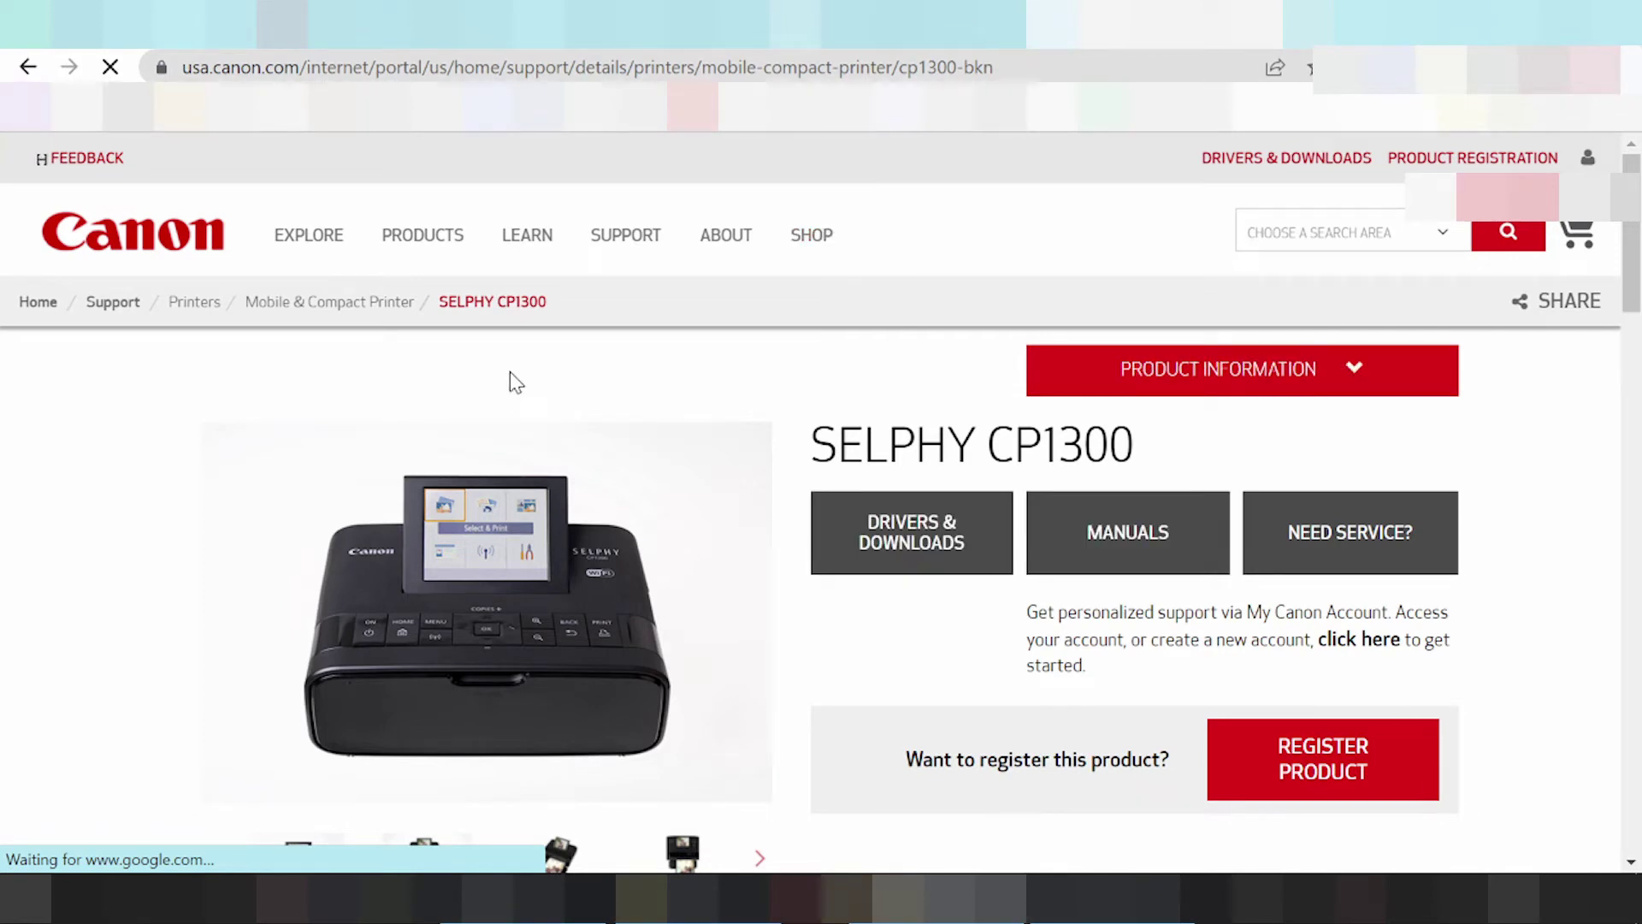
Show the DRIVERS & DOWNLOADS section on the SELPHY CP1300 product page.
scroll(514, 382, down, 2)
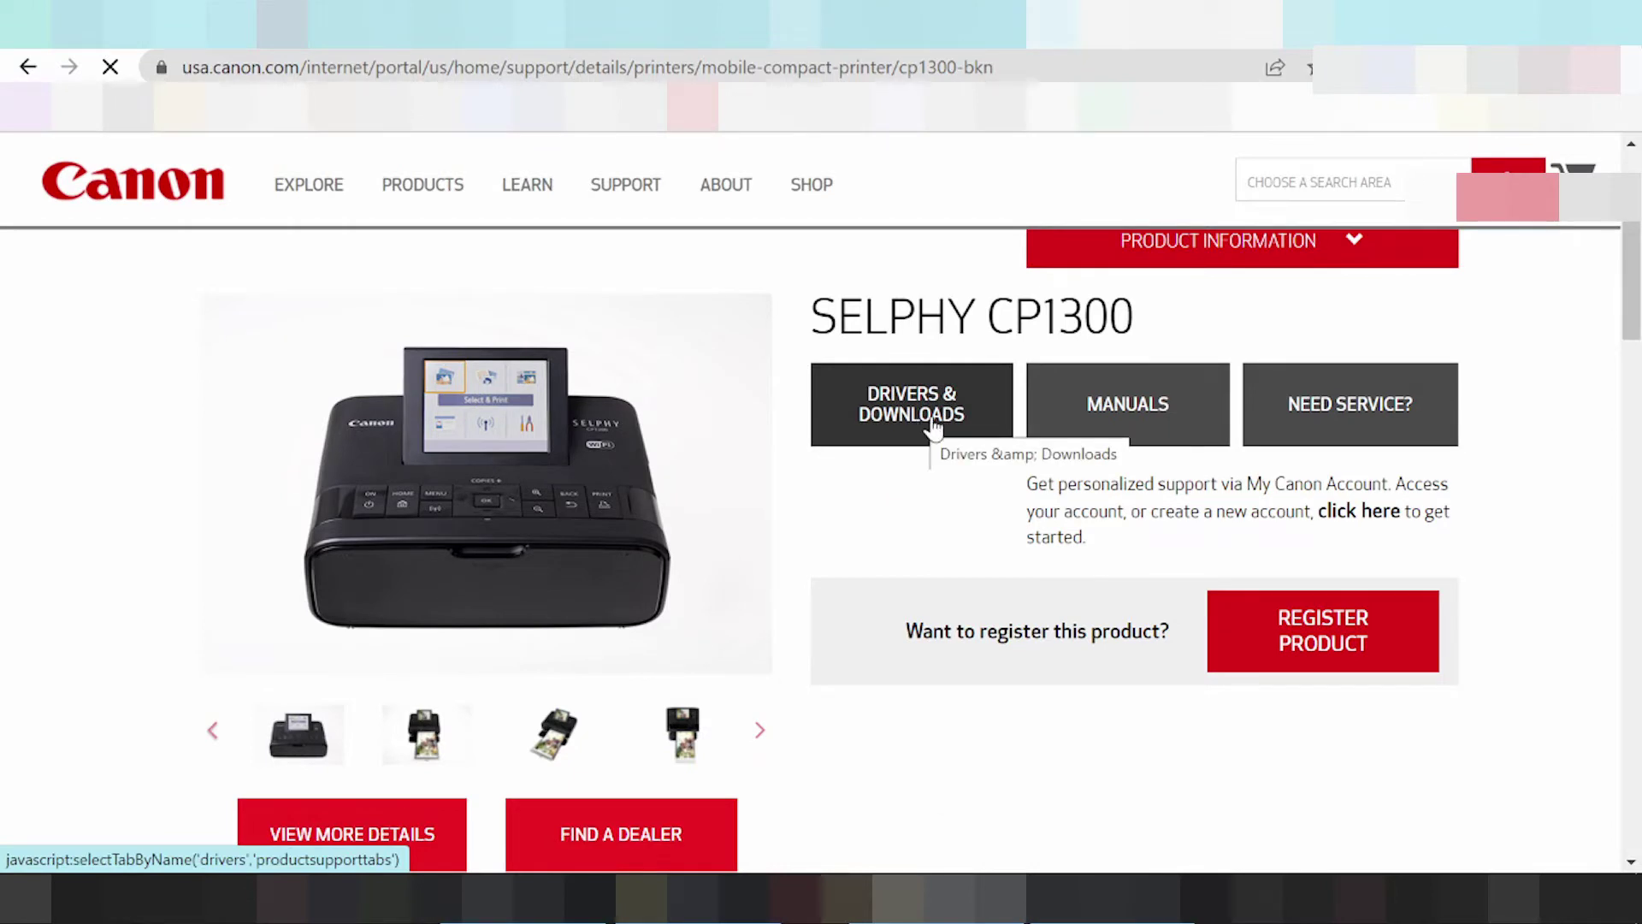
click(933, 426)
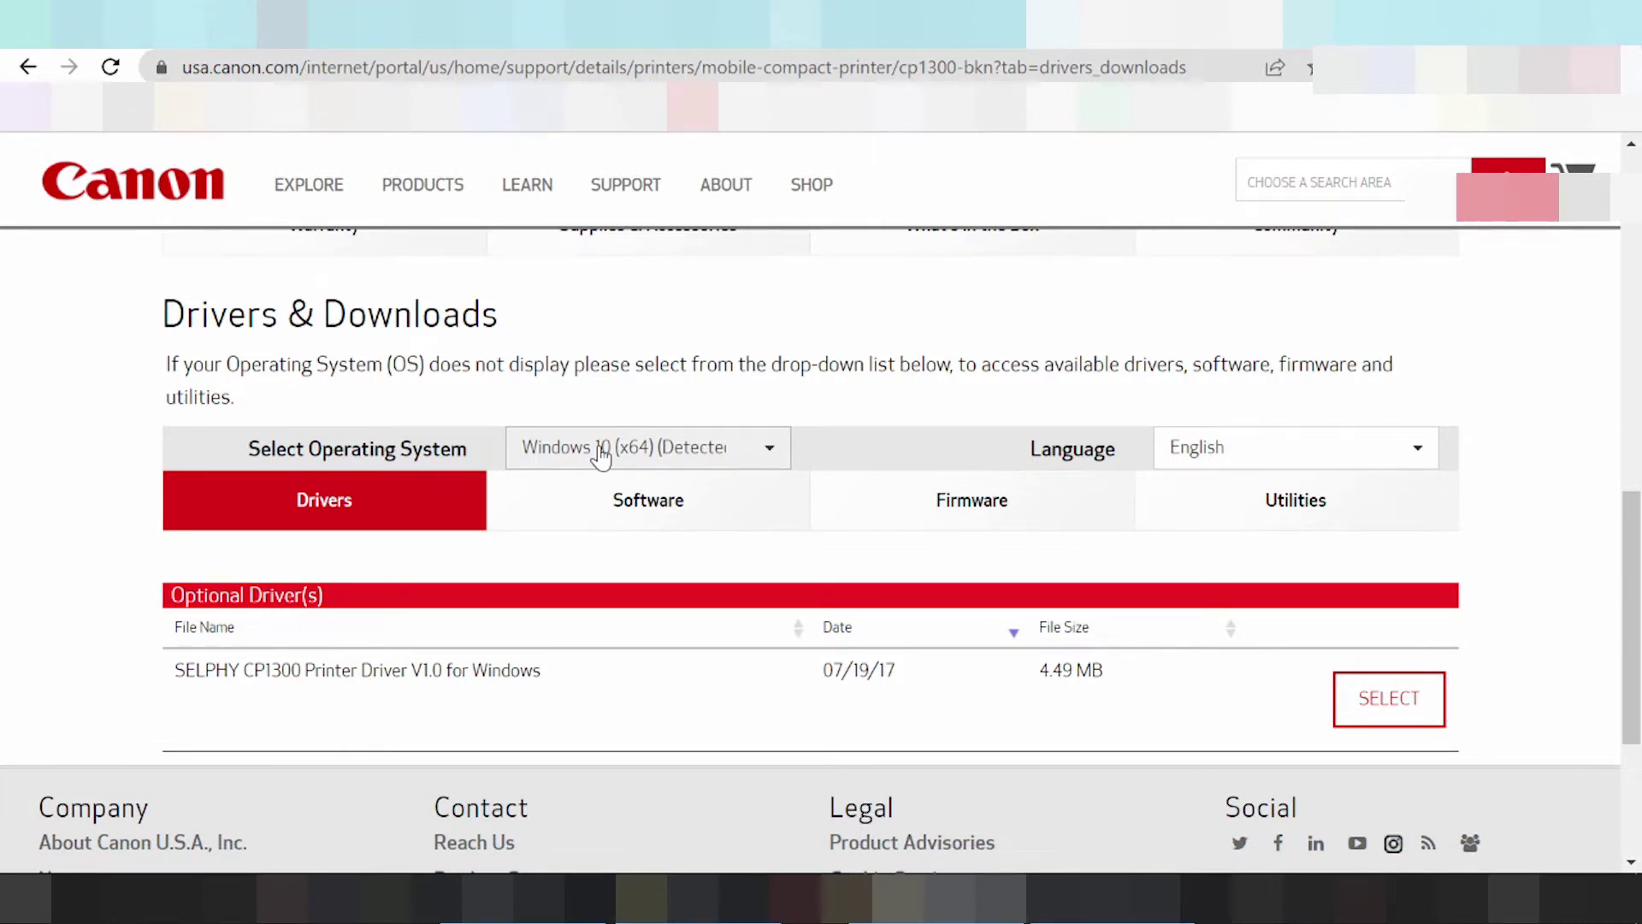
Switch the operating system for the SELPHY CP1300 downloads to macOS 12.
click(601, 453)
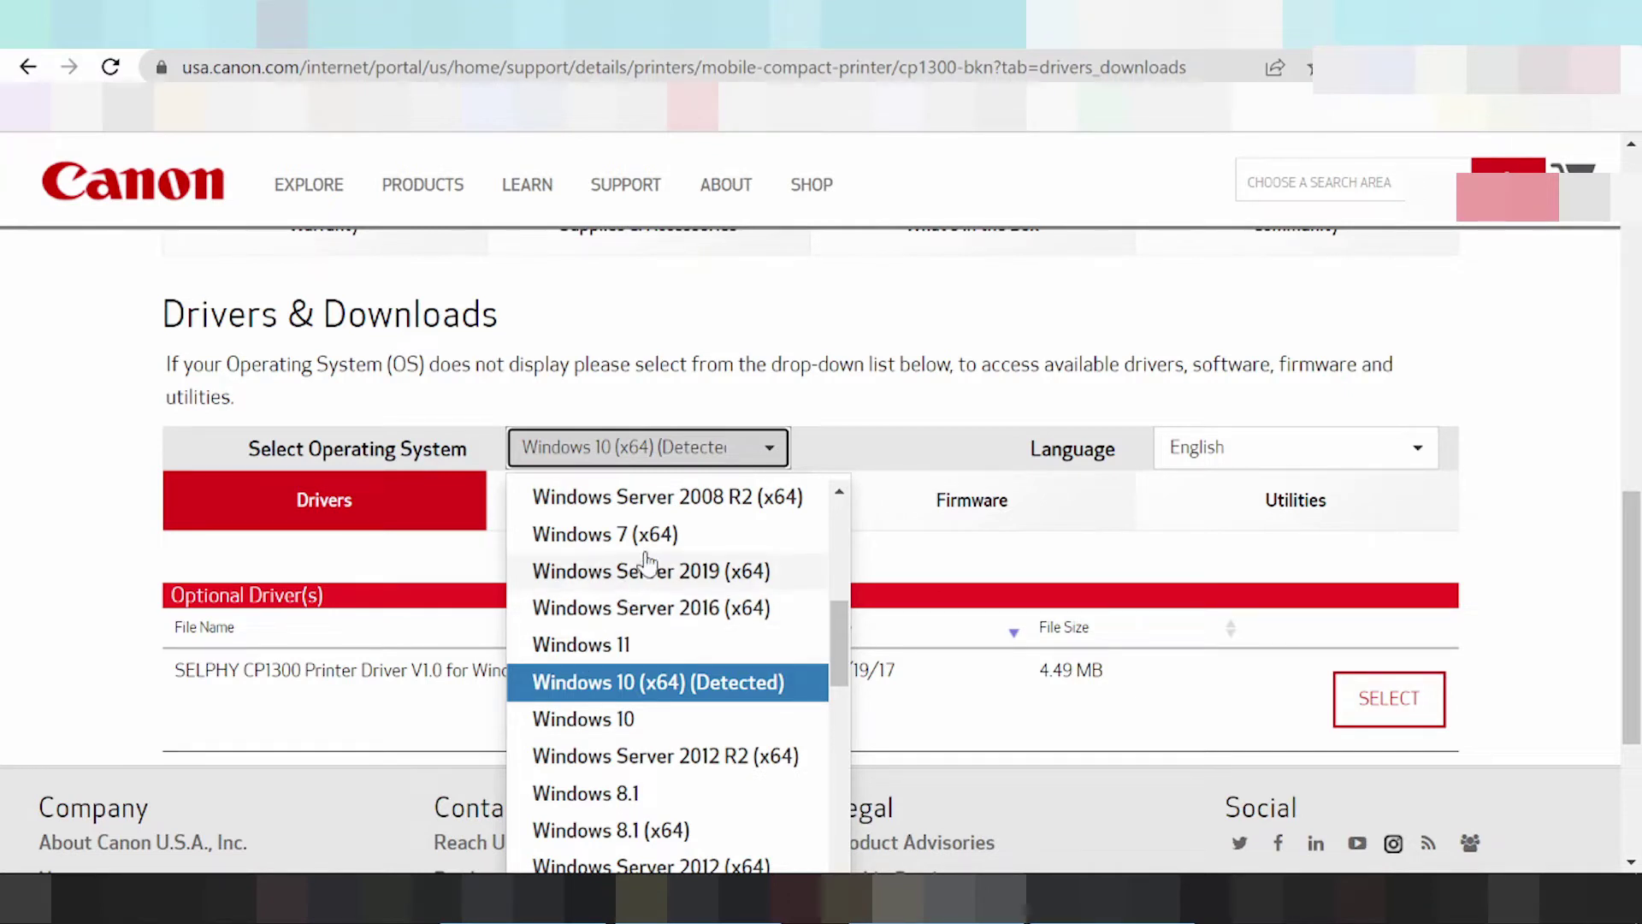
scroll(646, 556, down, 2)
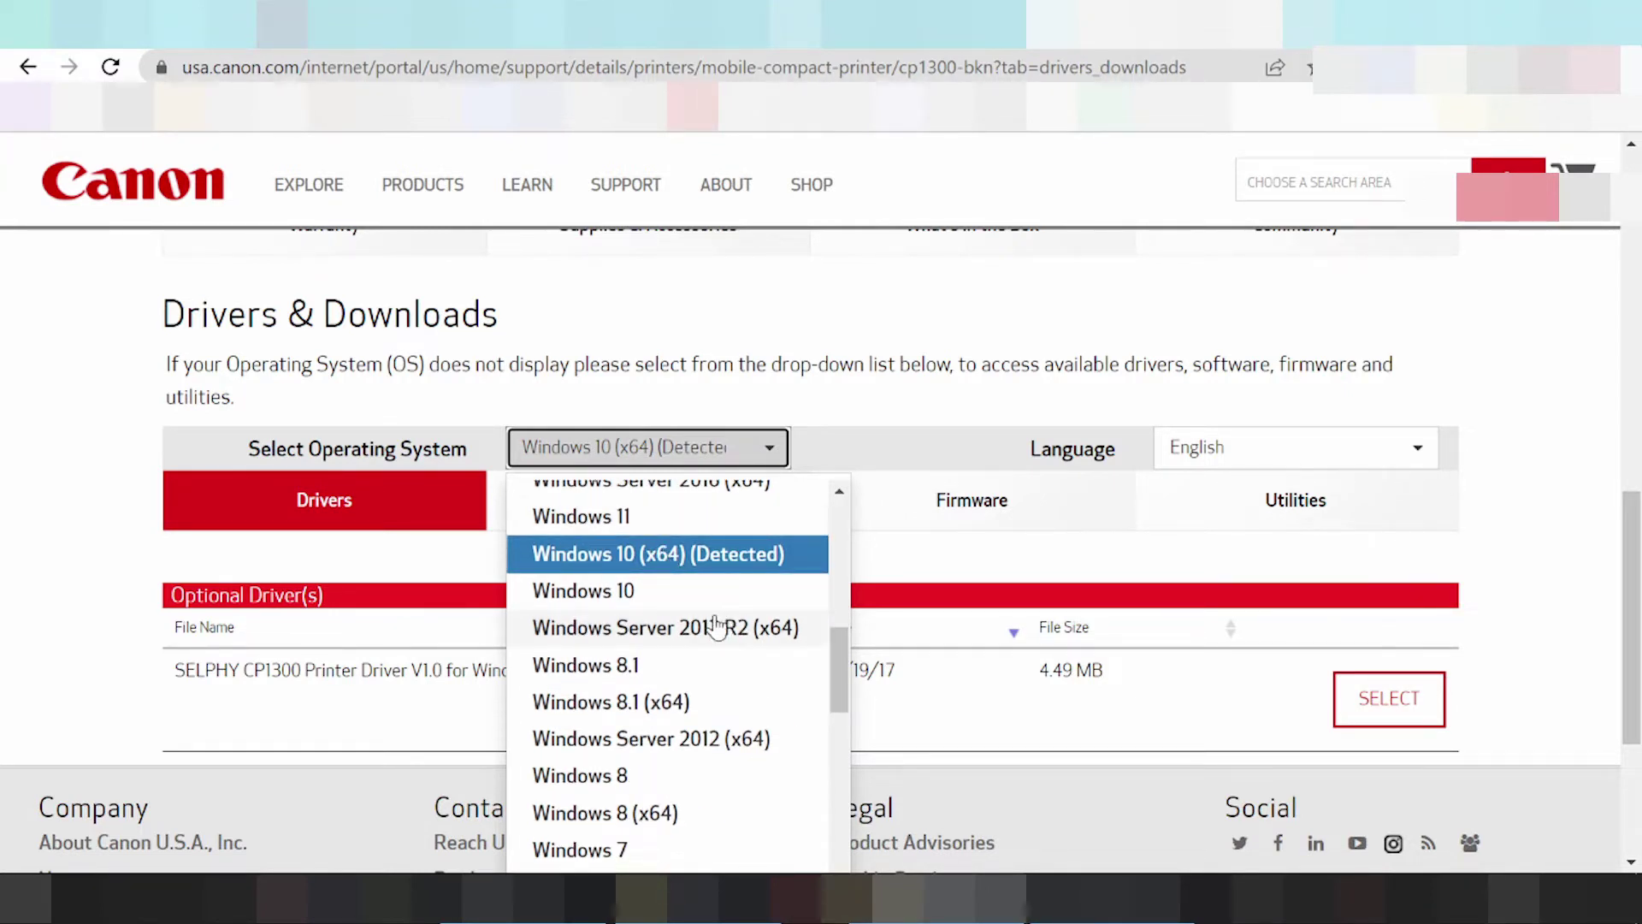
scroll(633, 599, down, 2)
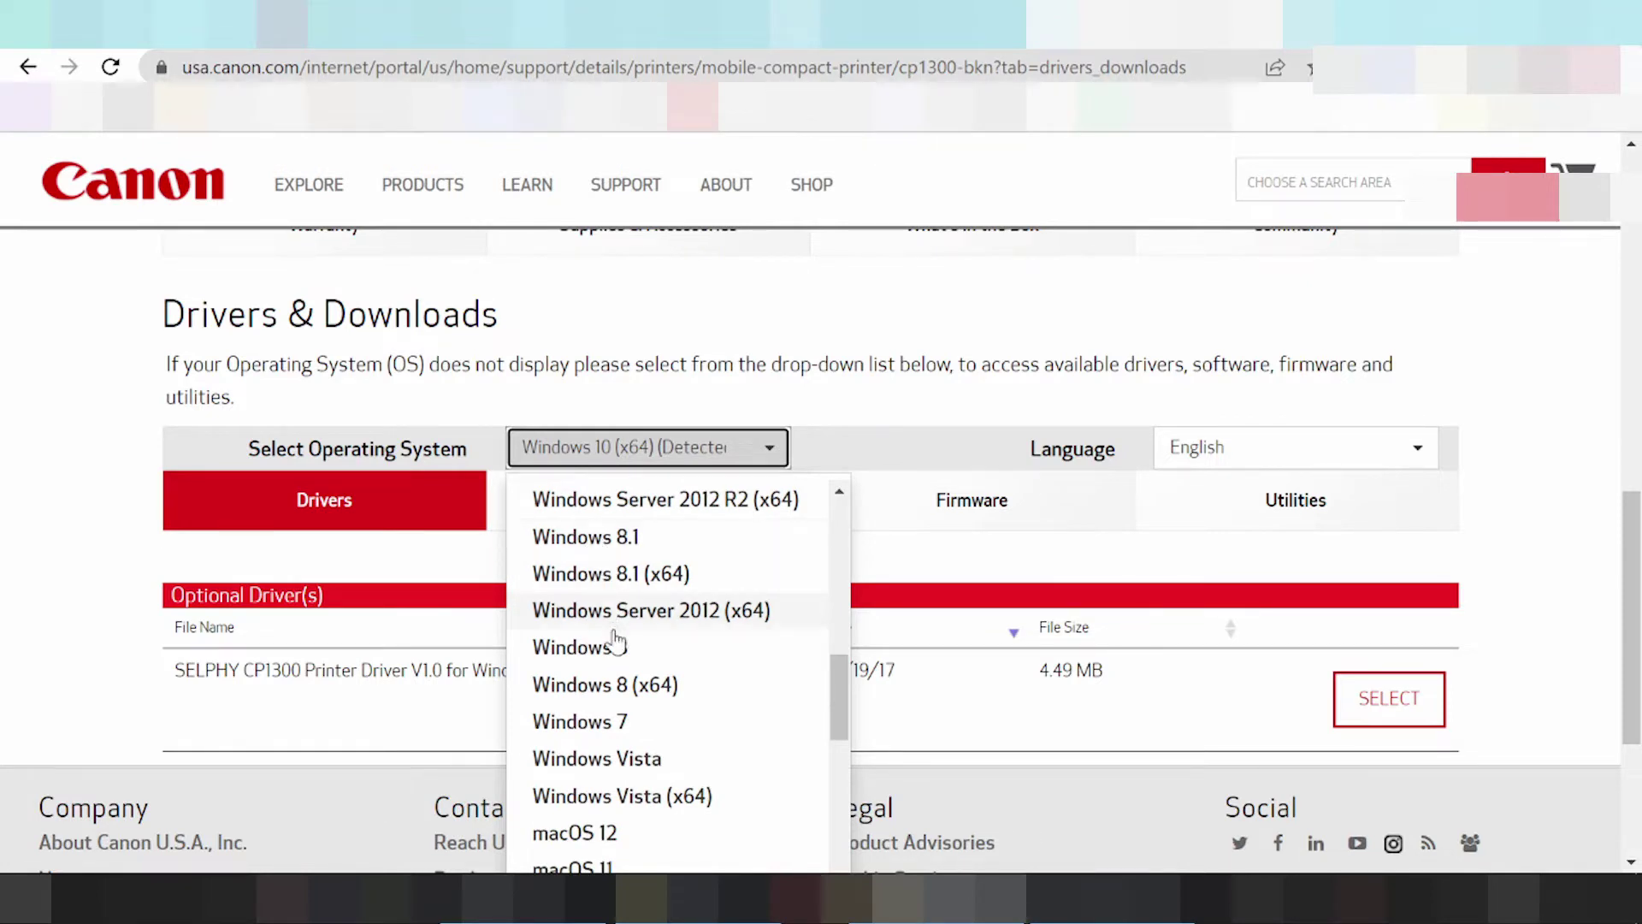
scroll(646, 628, down, 4)
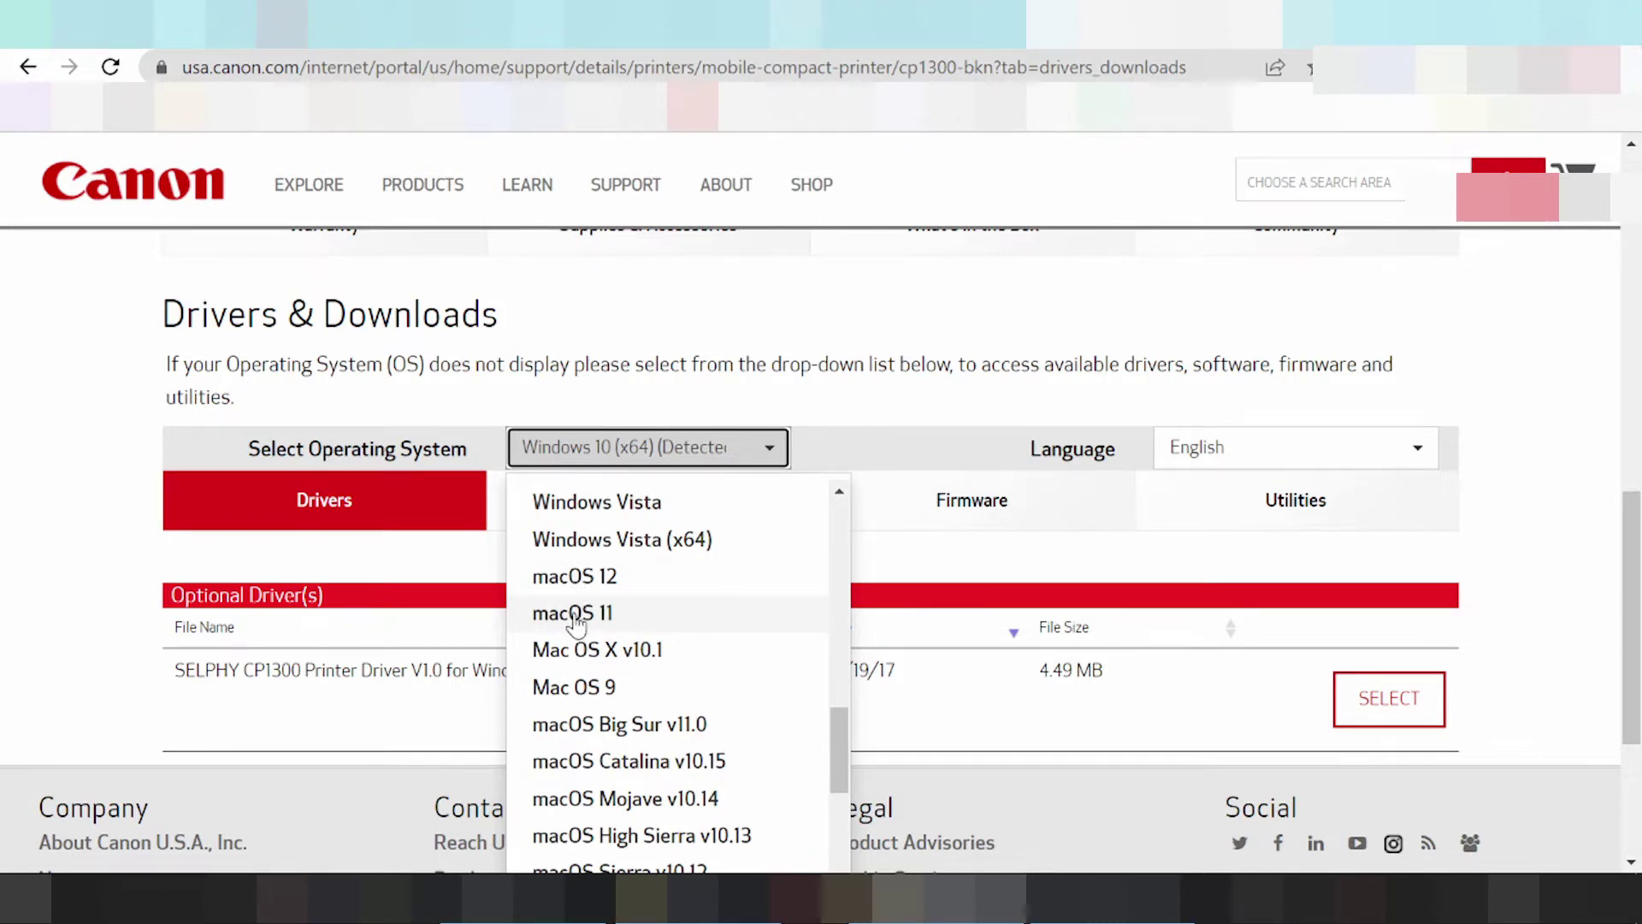
scroll(582, 629, down, 4)
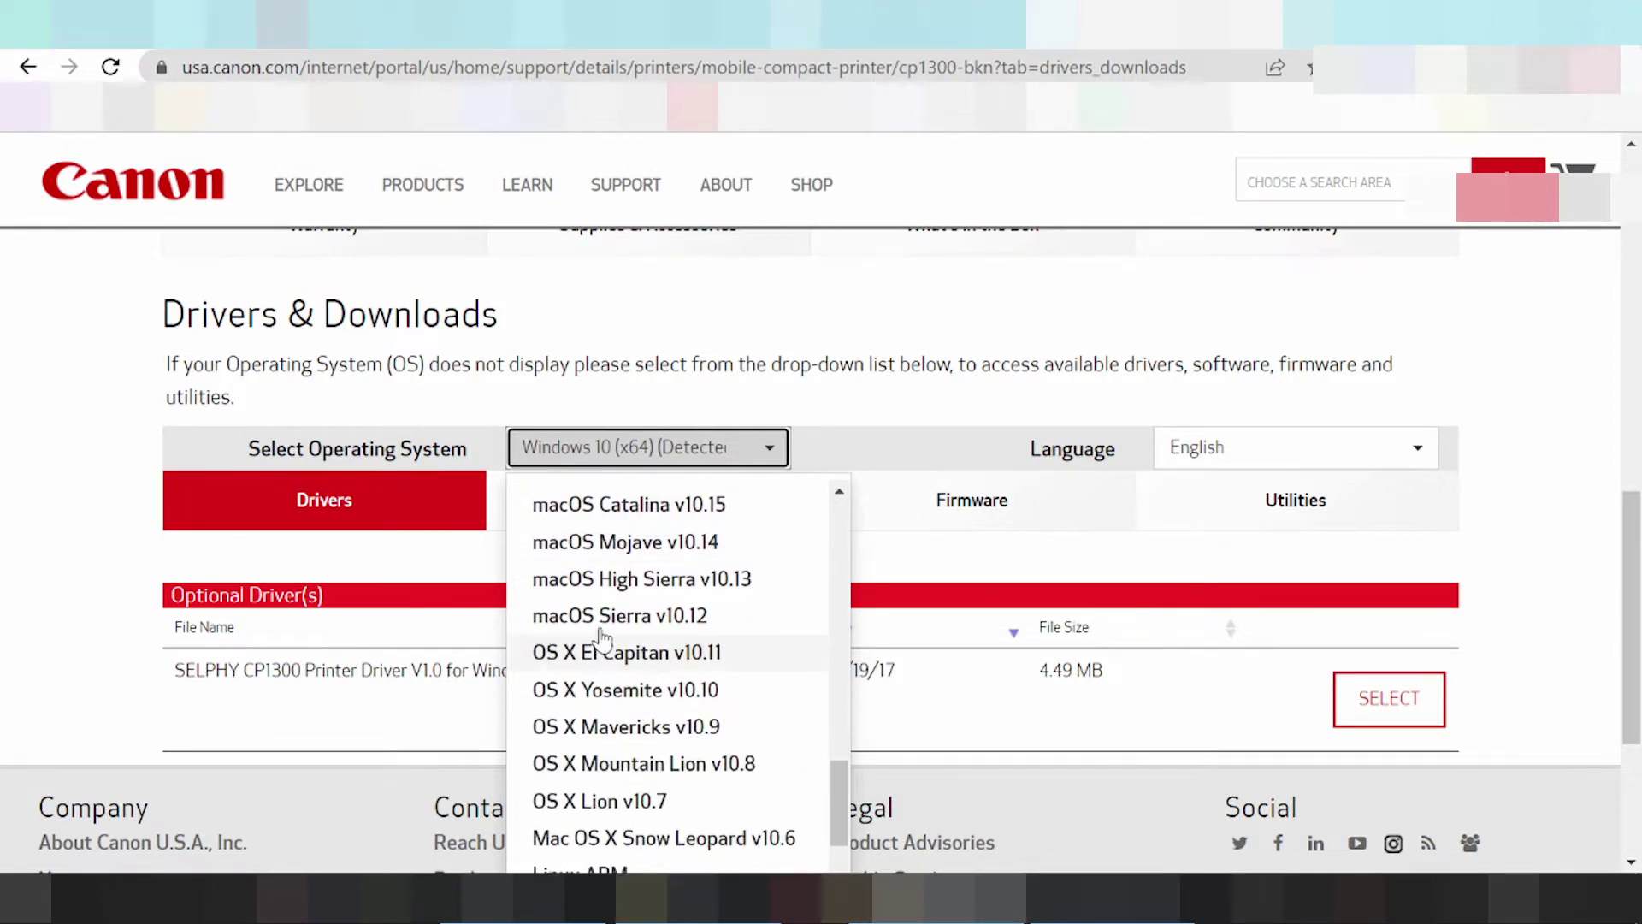
scroll(609, 599, down, 5)
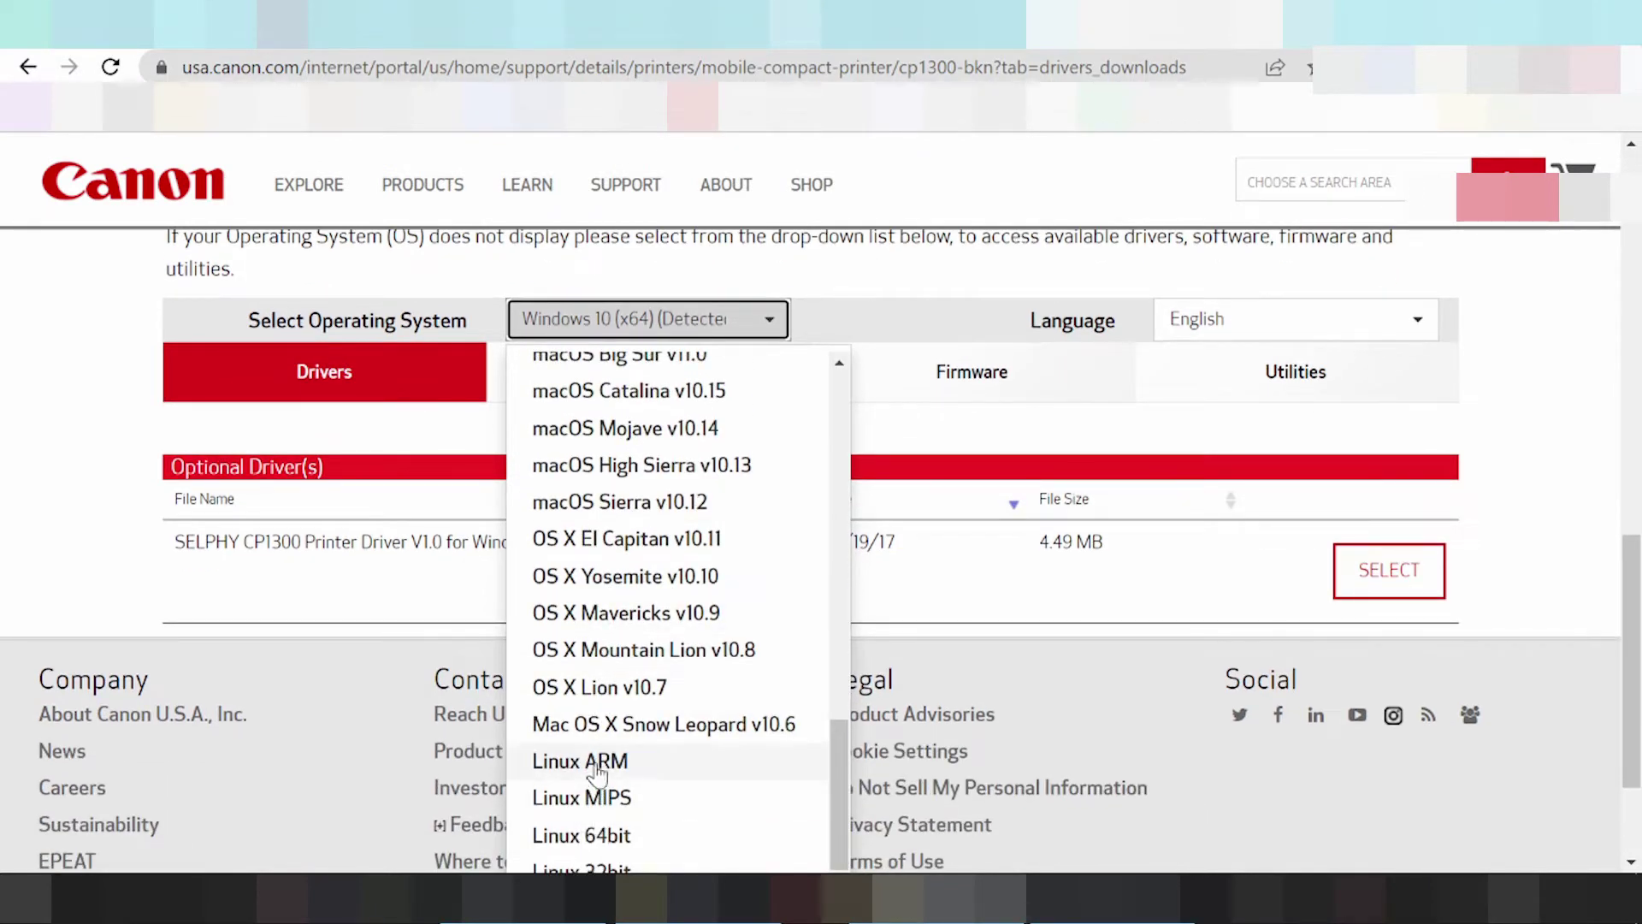
scroll(596, 772, up, 5)
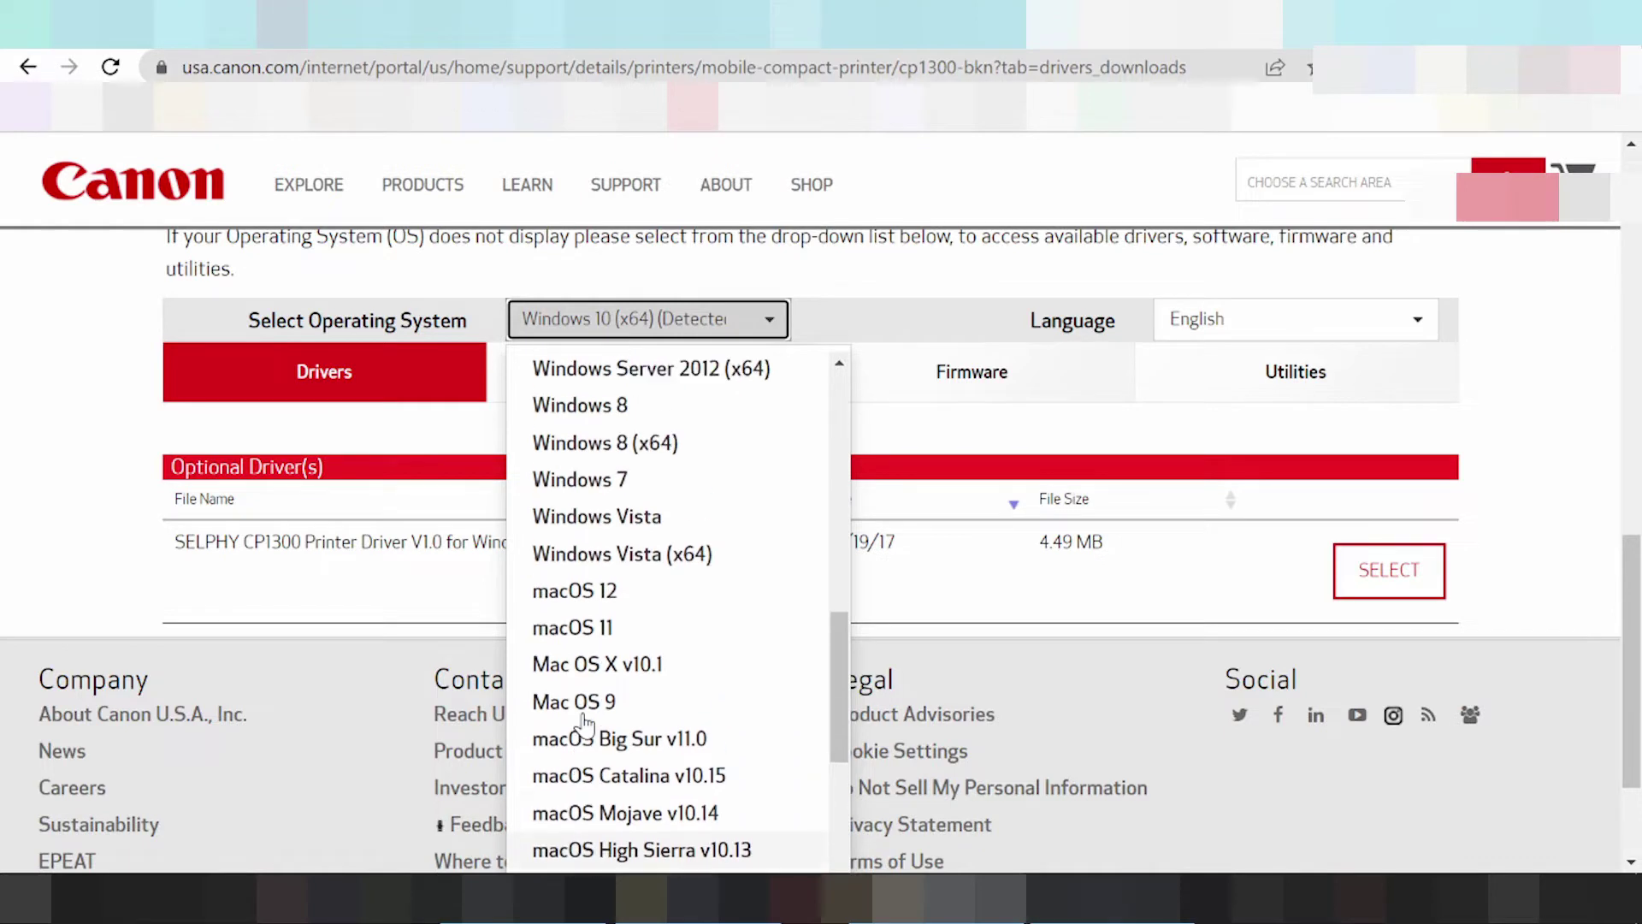
click(570, 603)
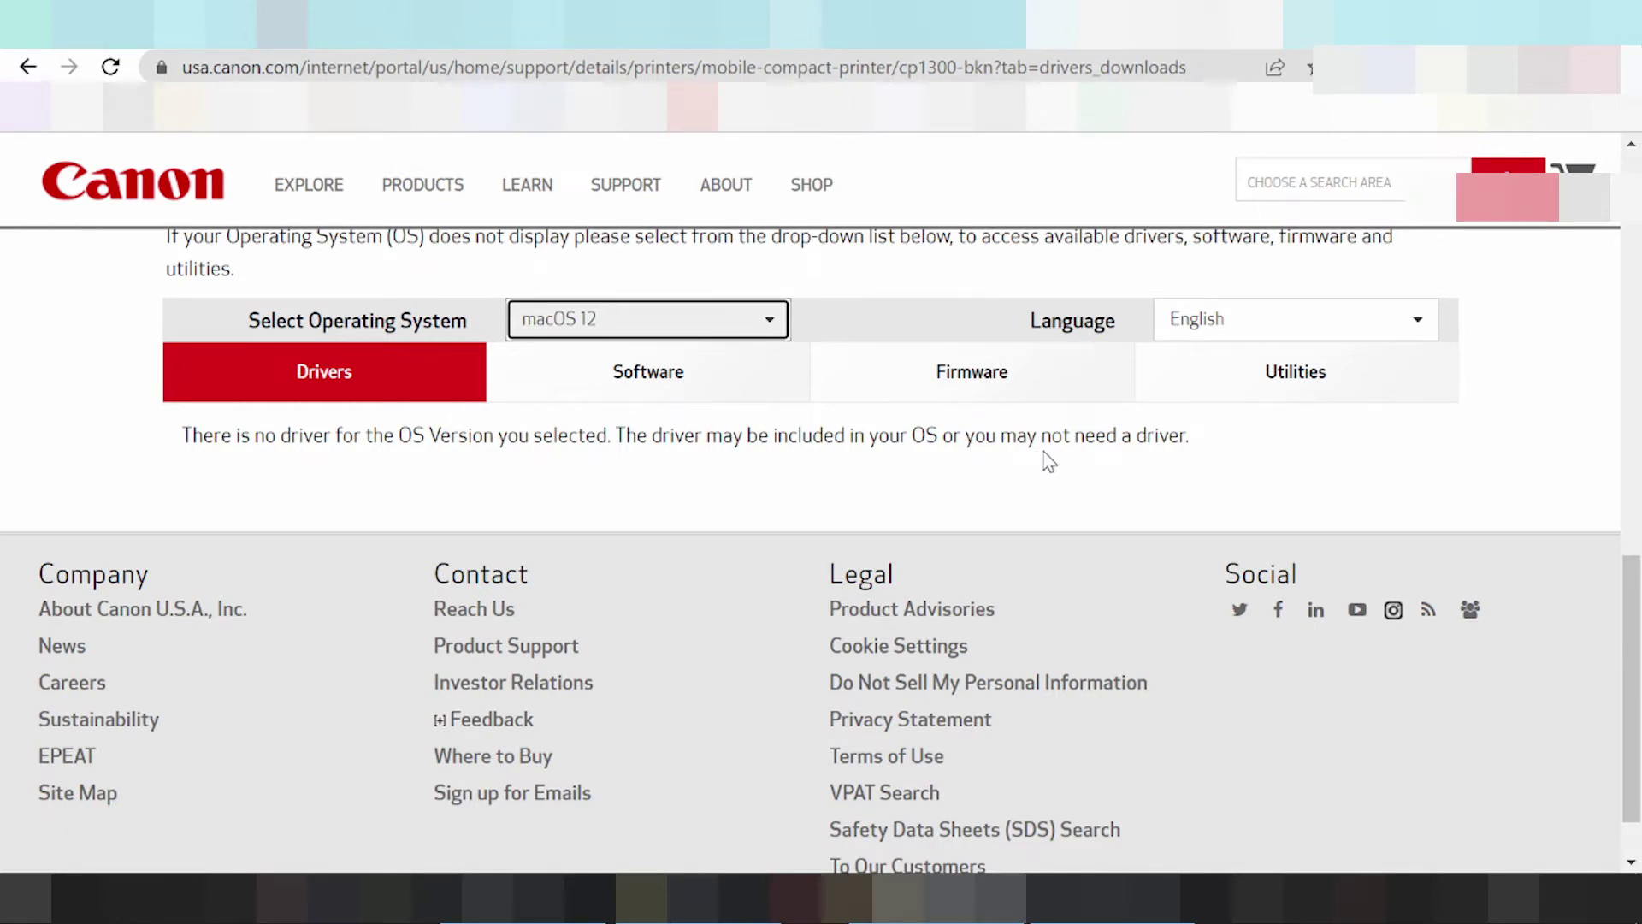
Return to the Drivers & Downloads section and reopen the Select Operating System list.
scroll(658, 590, up, 2)
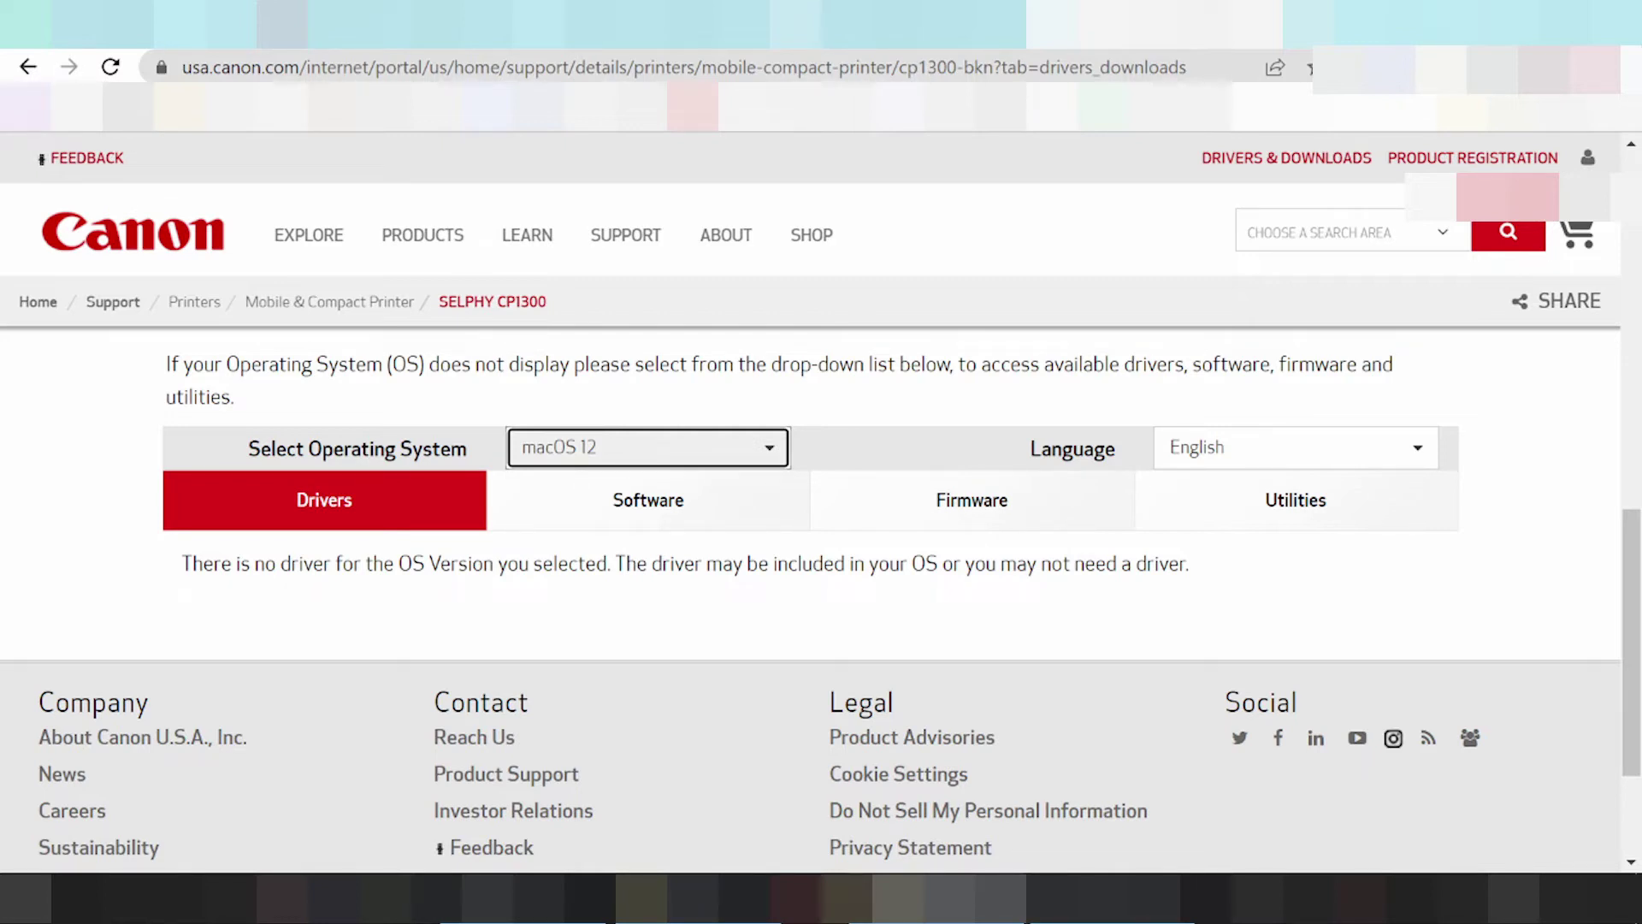
scroll(821, 598, up, 10)
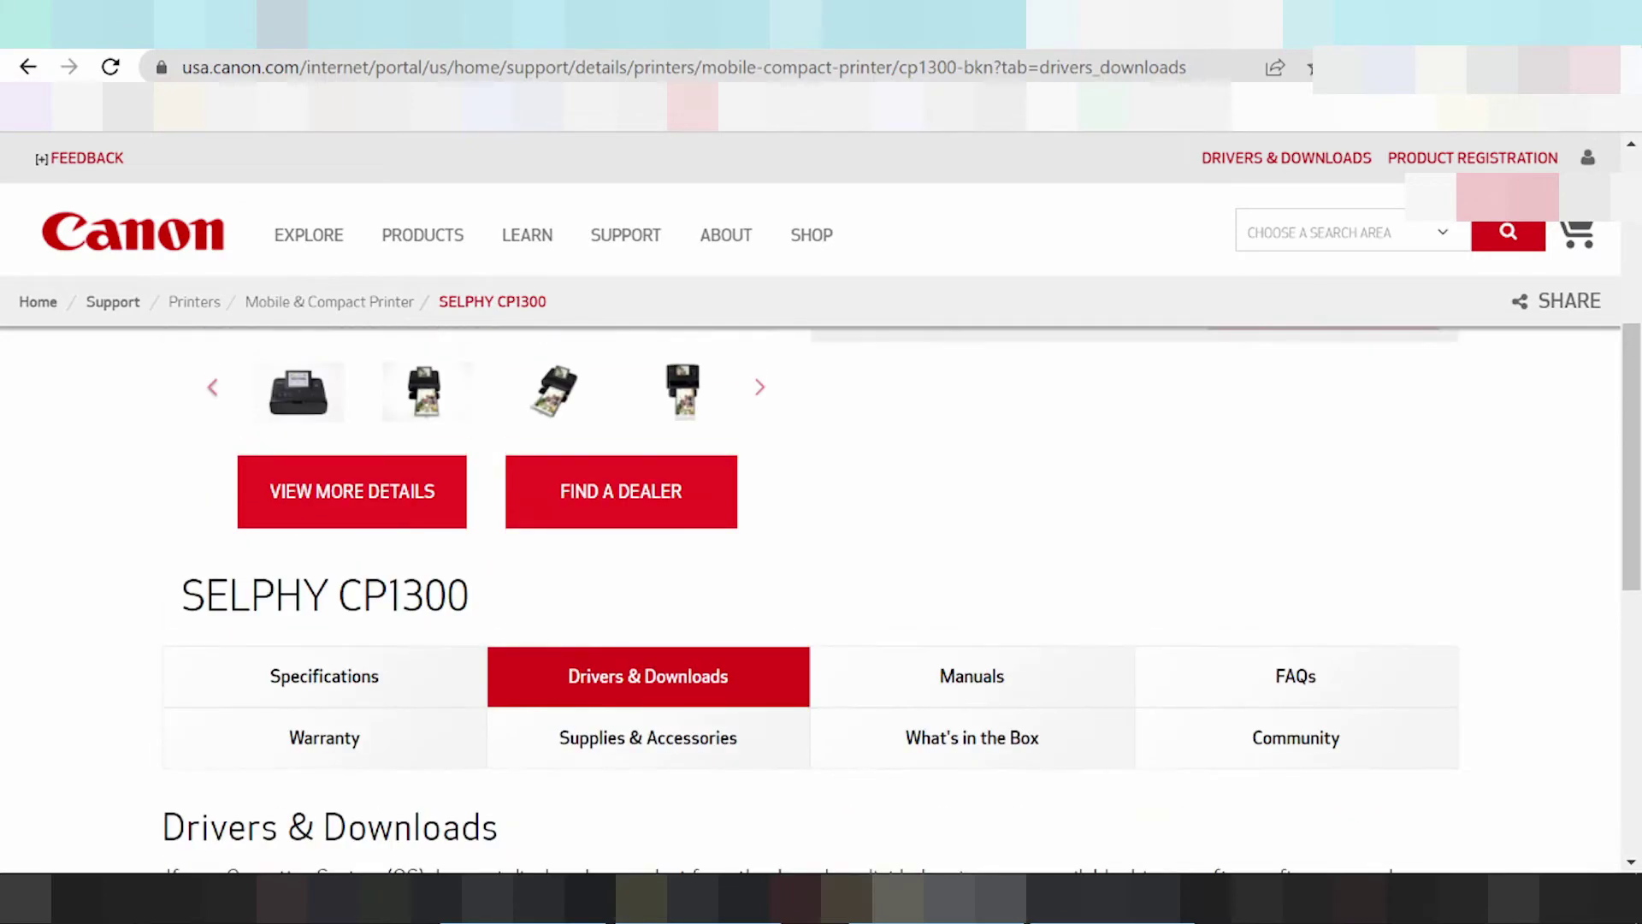
scroll(271, 664, up, 3)
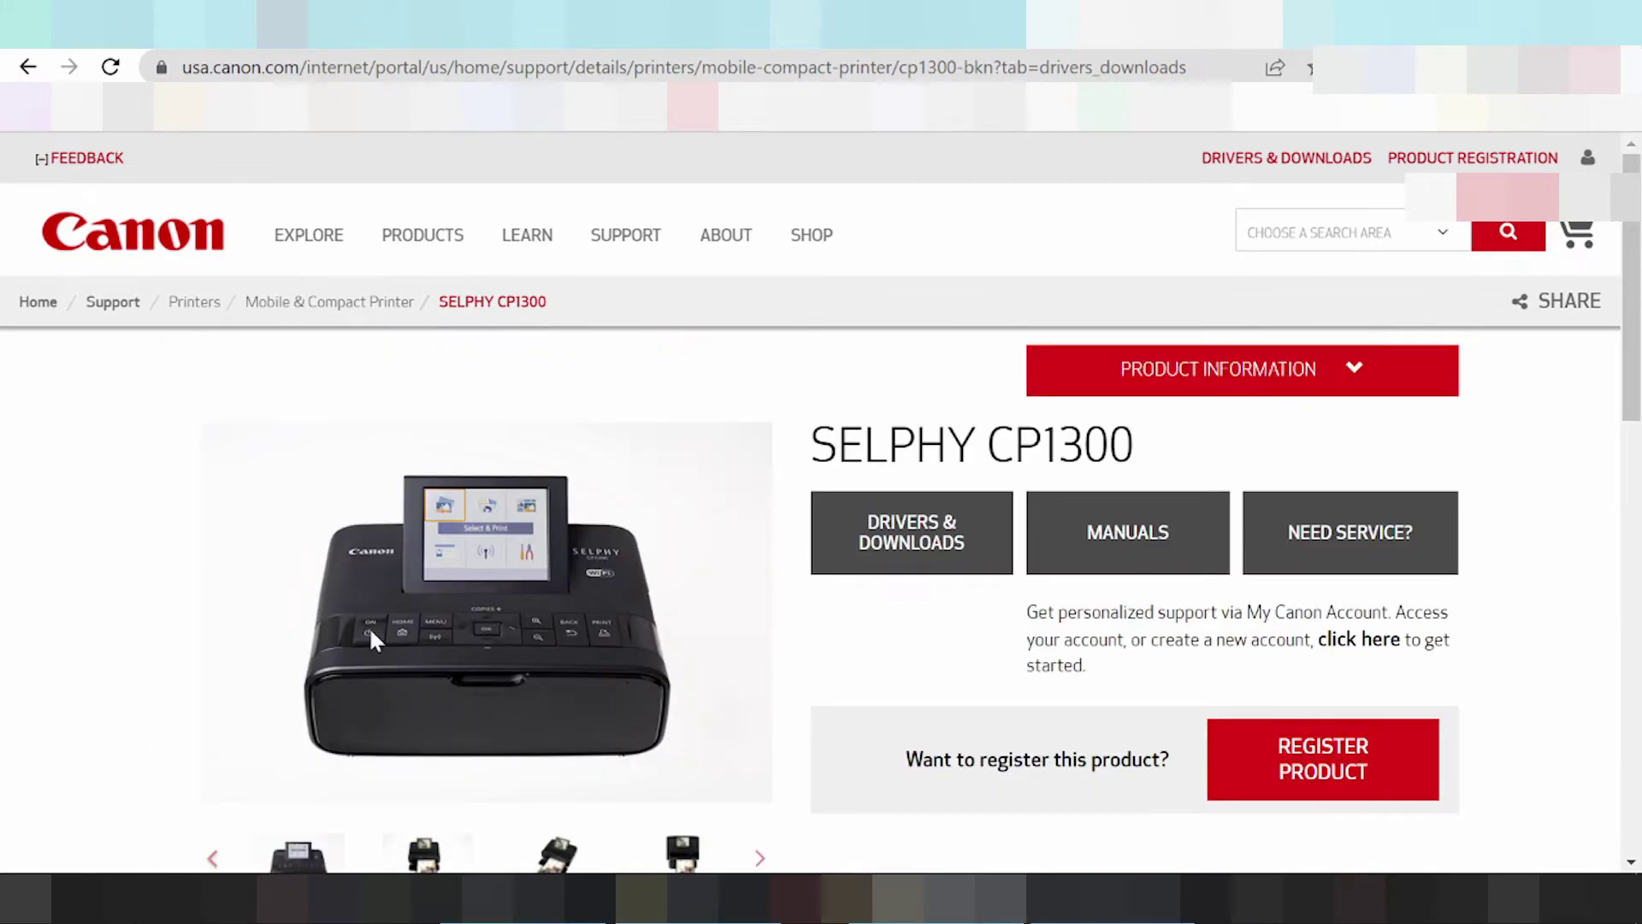
scroll(368, 628, down, 2)
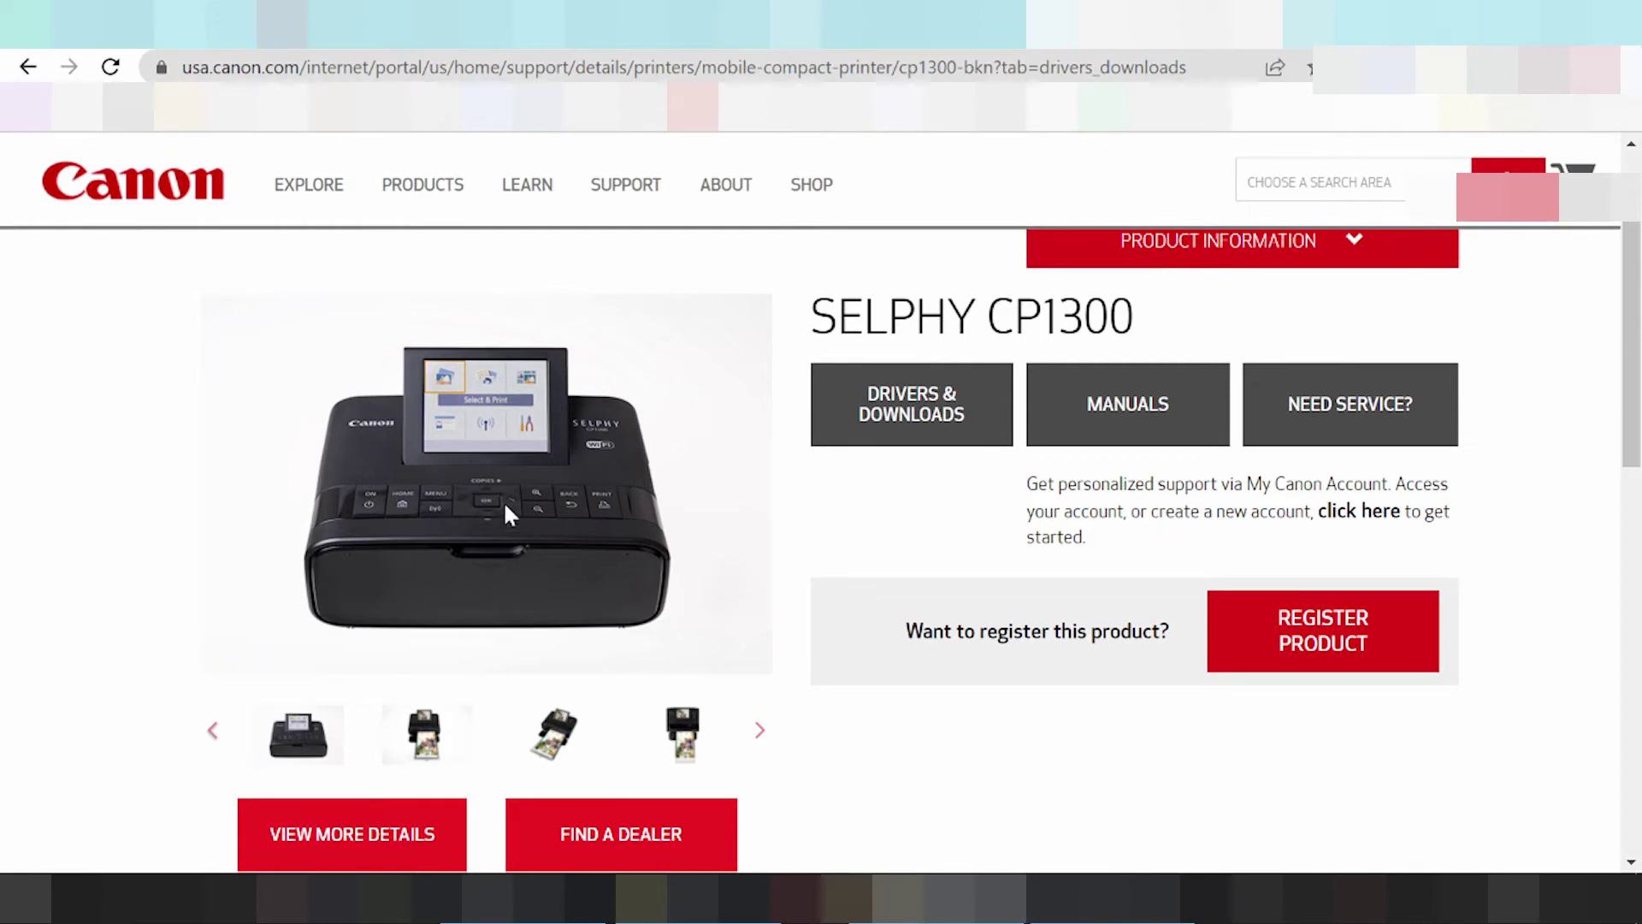
scroll(530, 490, down, 3)
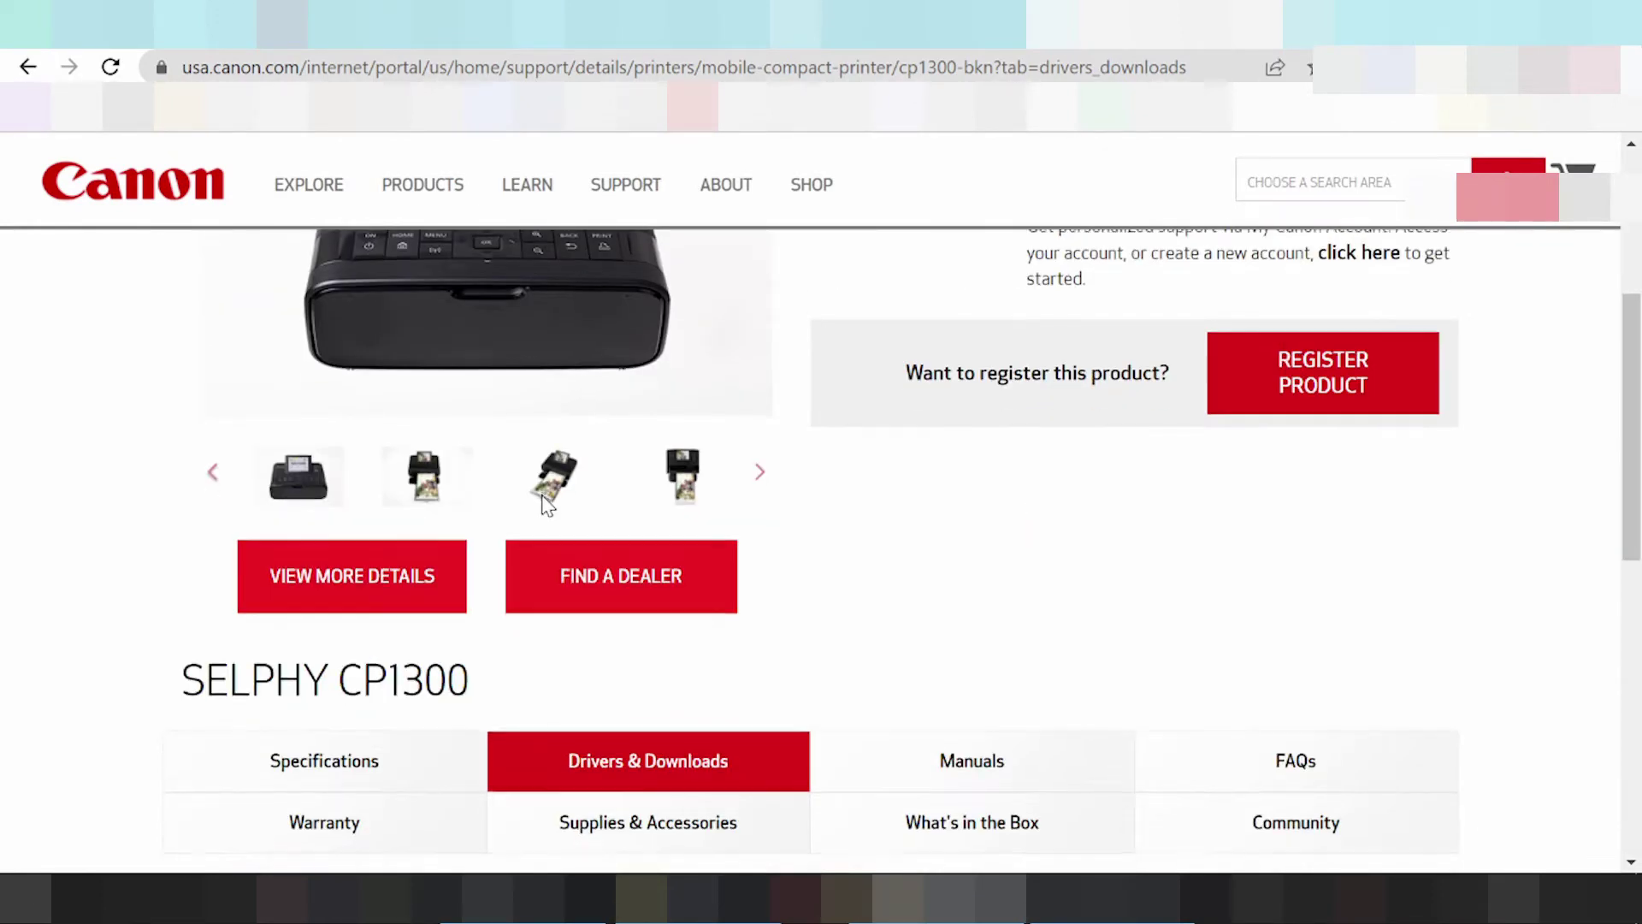
scroll(544, 508, down, 3)
scroll(547, 512, down, 2)
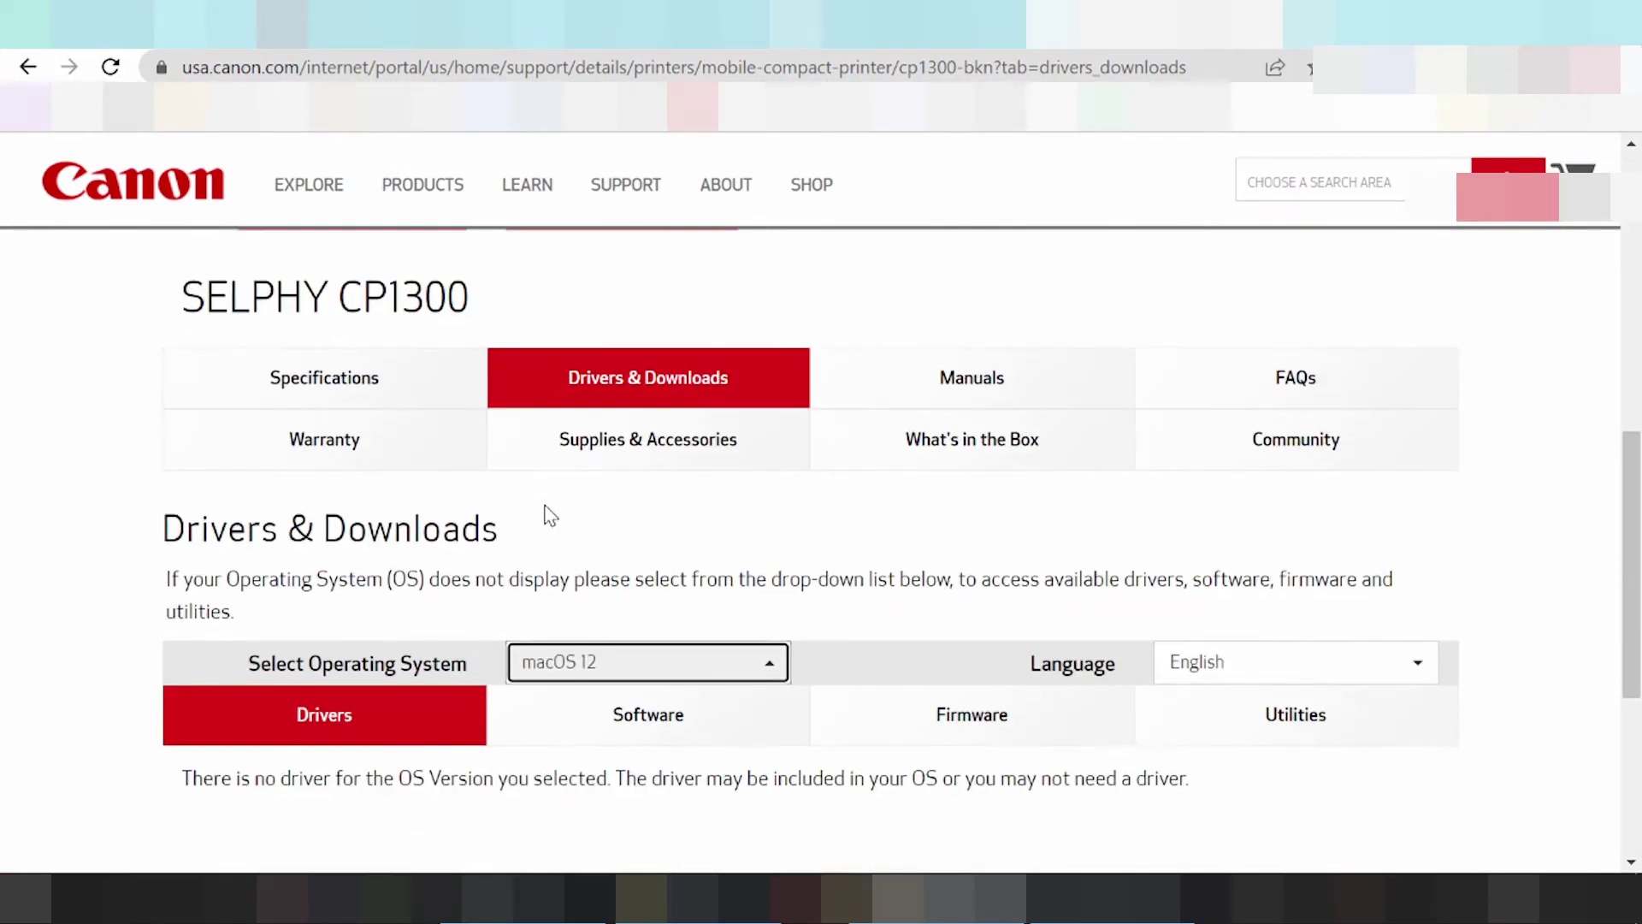
scroll(546, 524, up, 6)
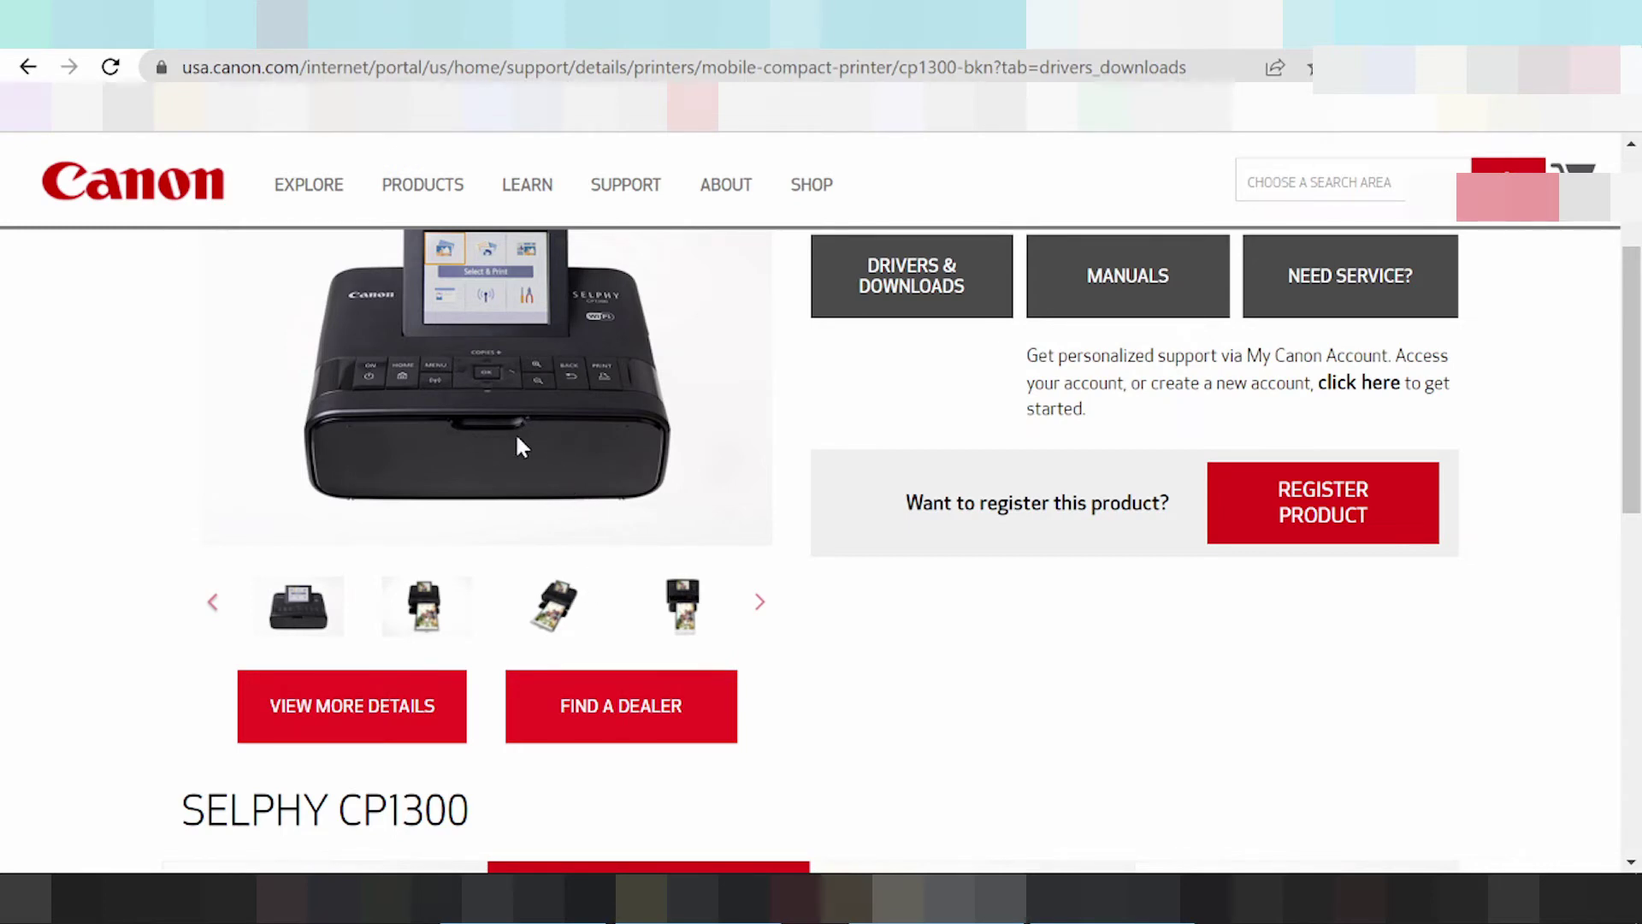
scroll(578, 531, down, 5)
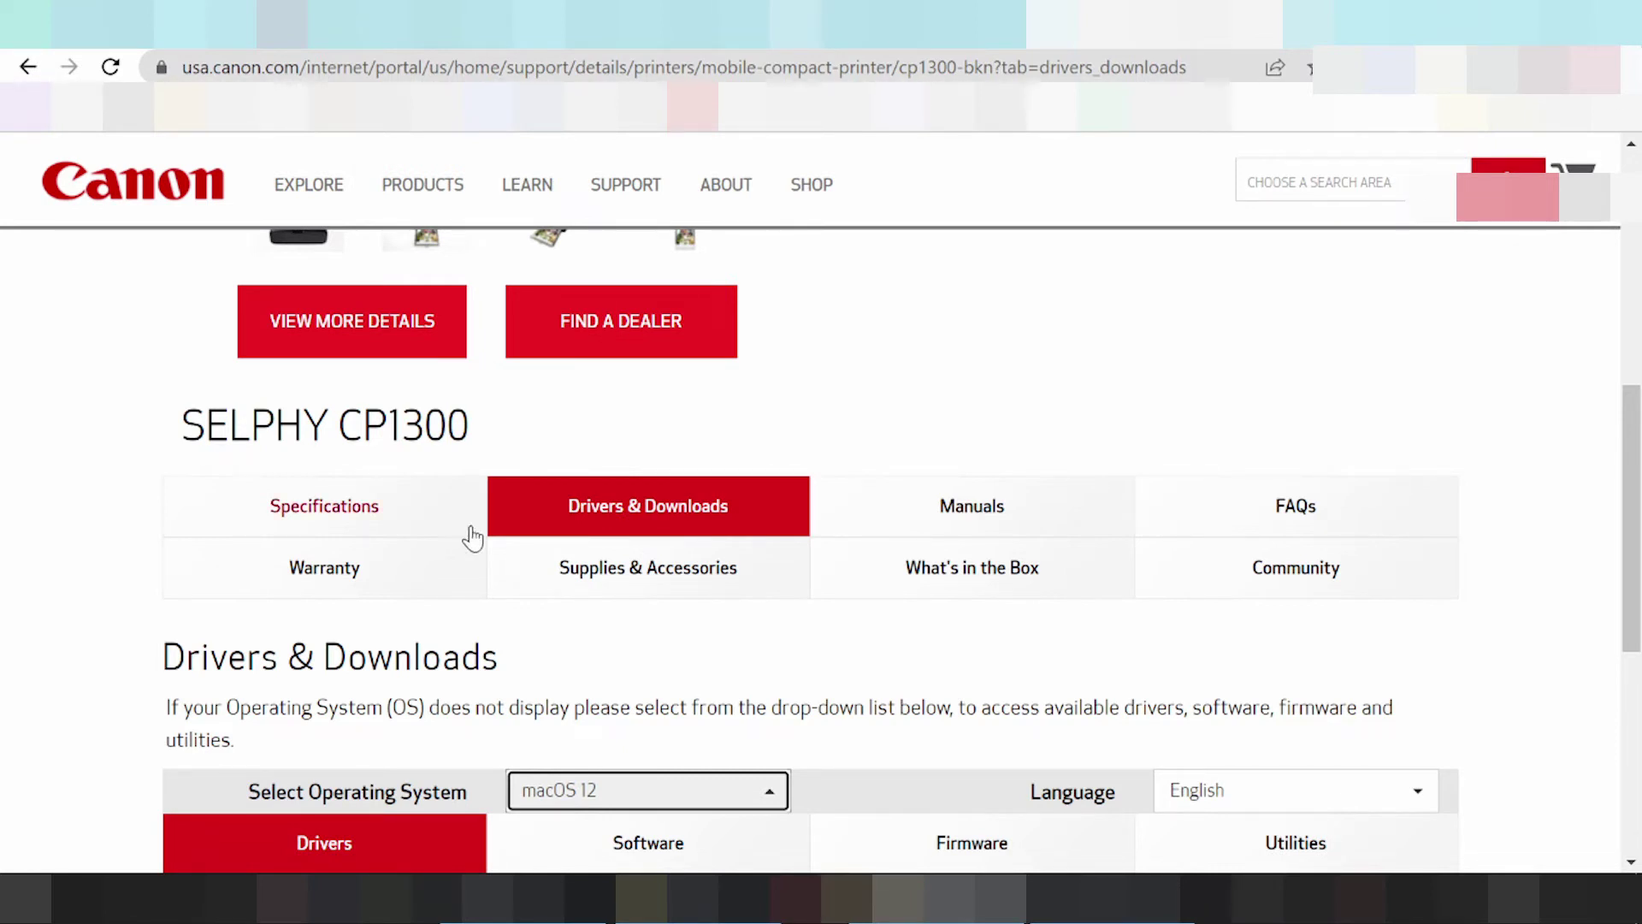
scroll(472, 542, down, 1)
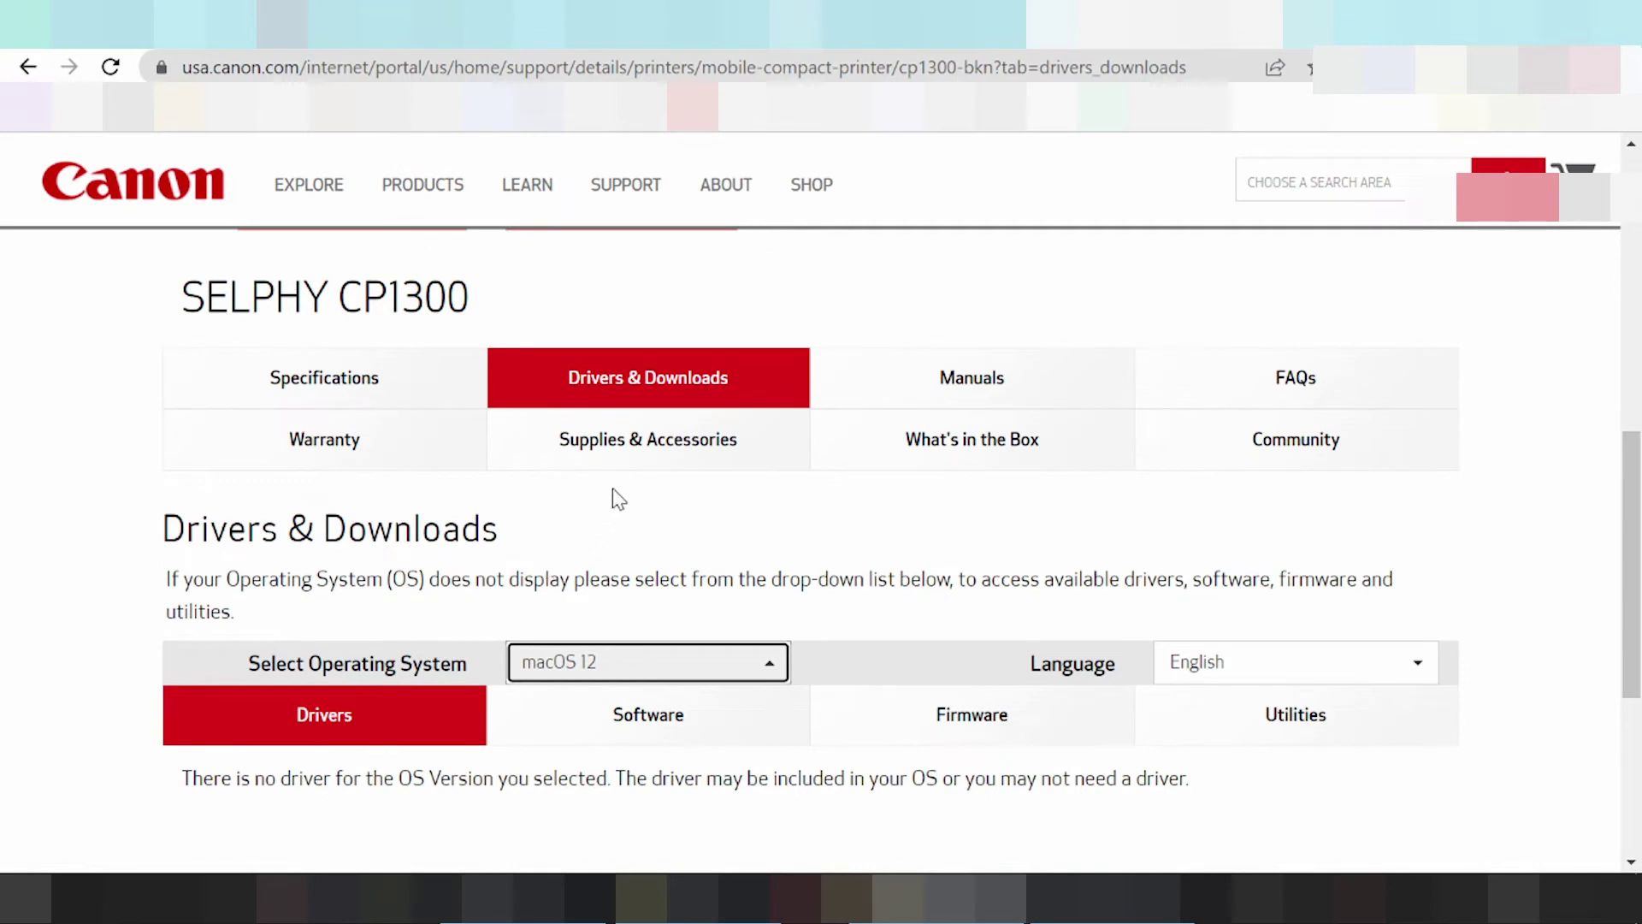
scroll(604, 508, down, 1)
click(700, 543)
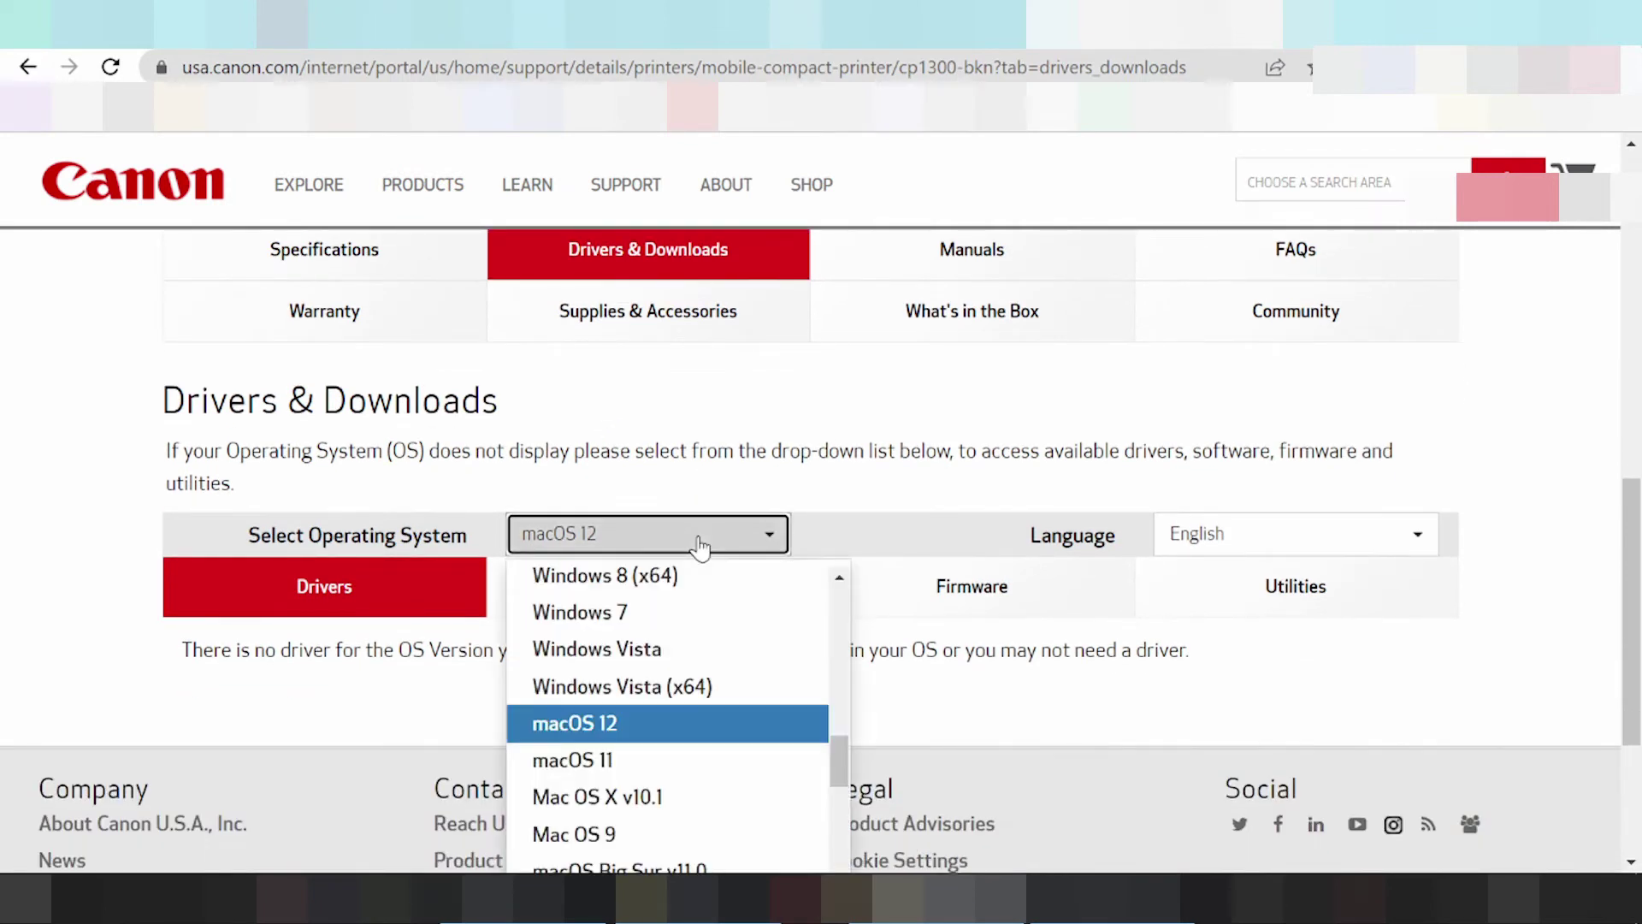
Pick Windows 11 from the operating-system list.
scroll(627, 767, up, 3)
scroll(667, 690, up, 3)
scroll(681, 681, up, 2)
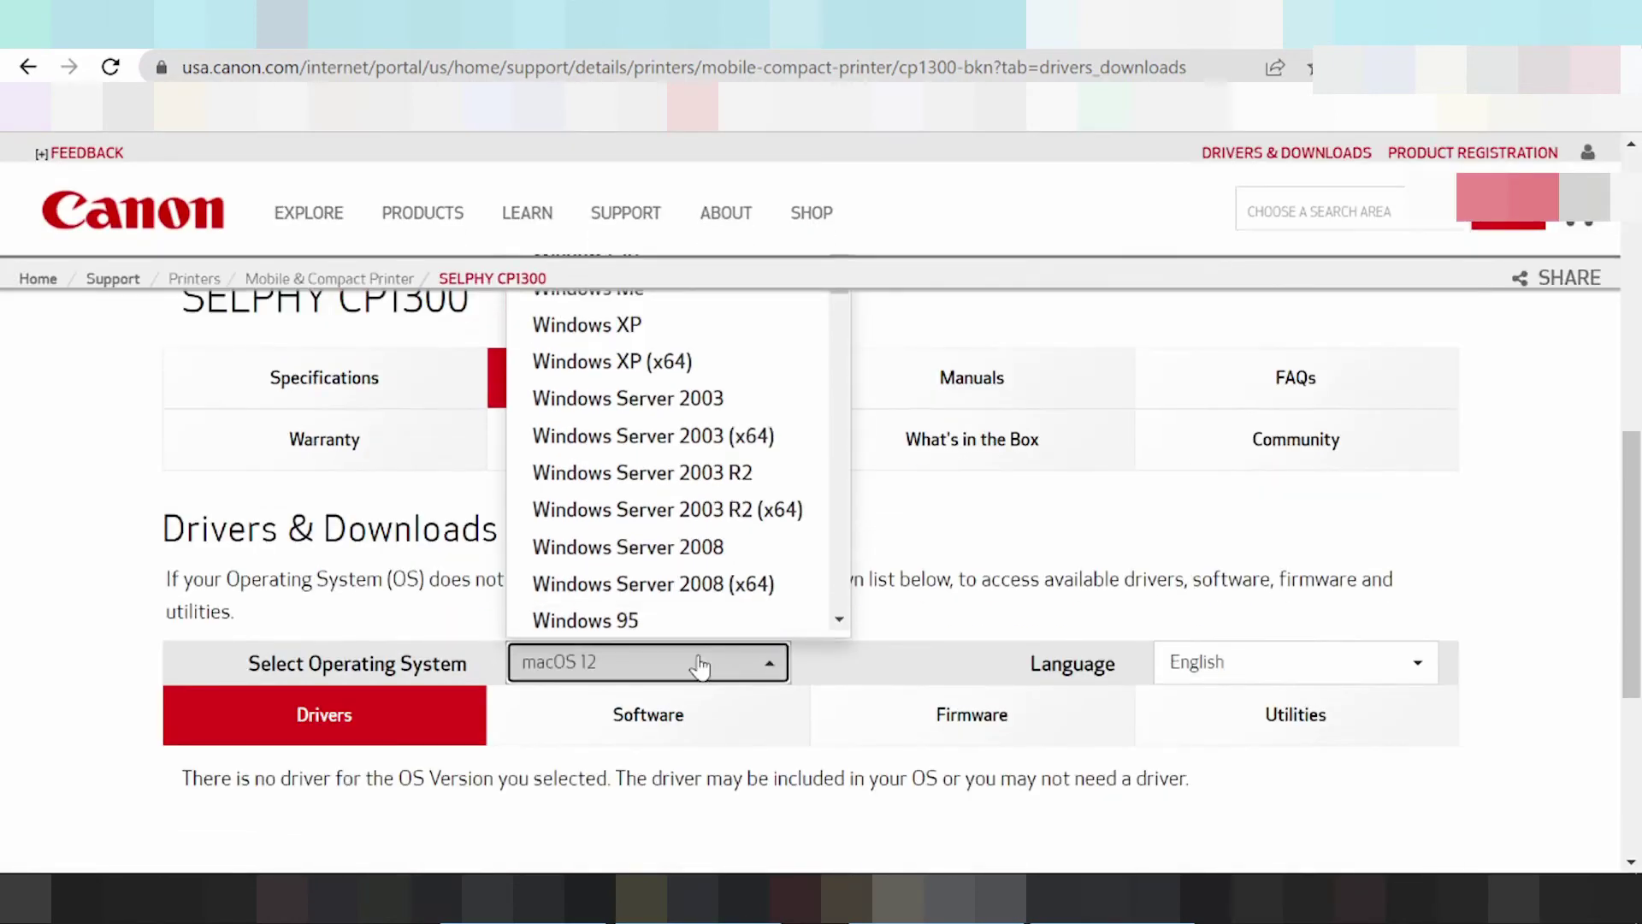
scroll(700, 665, up, 3)
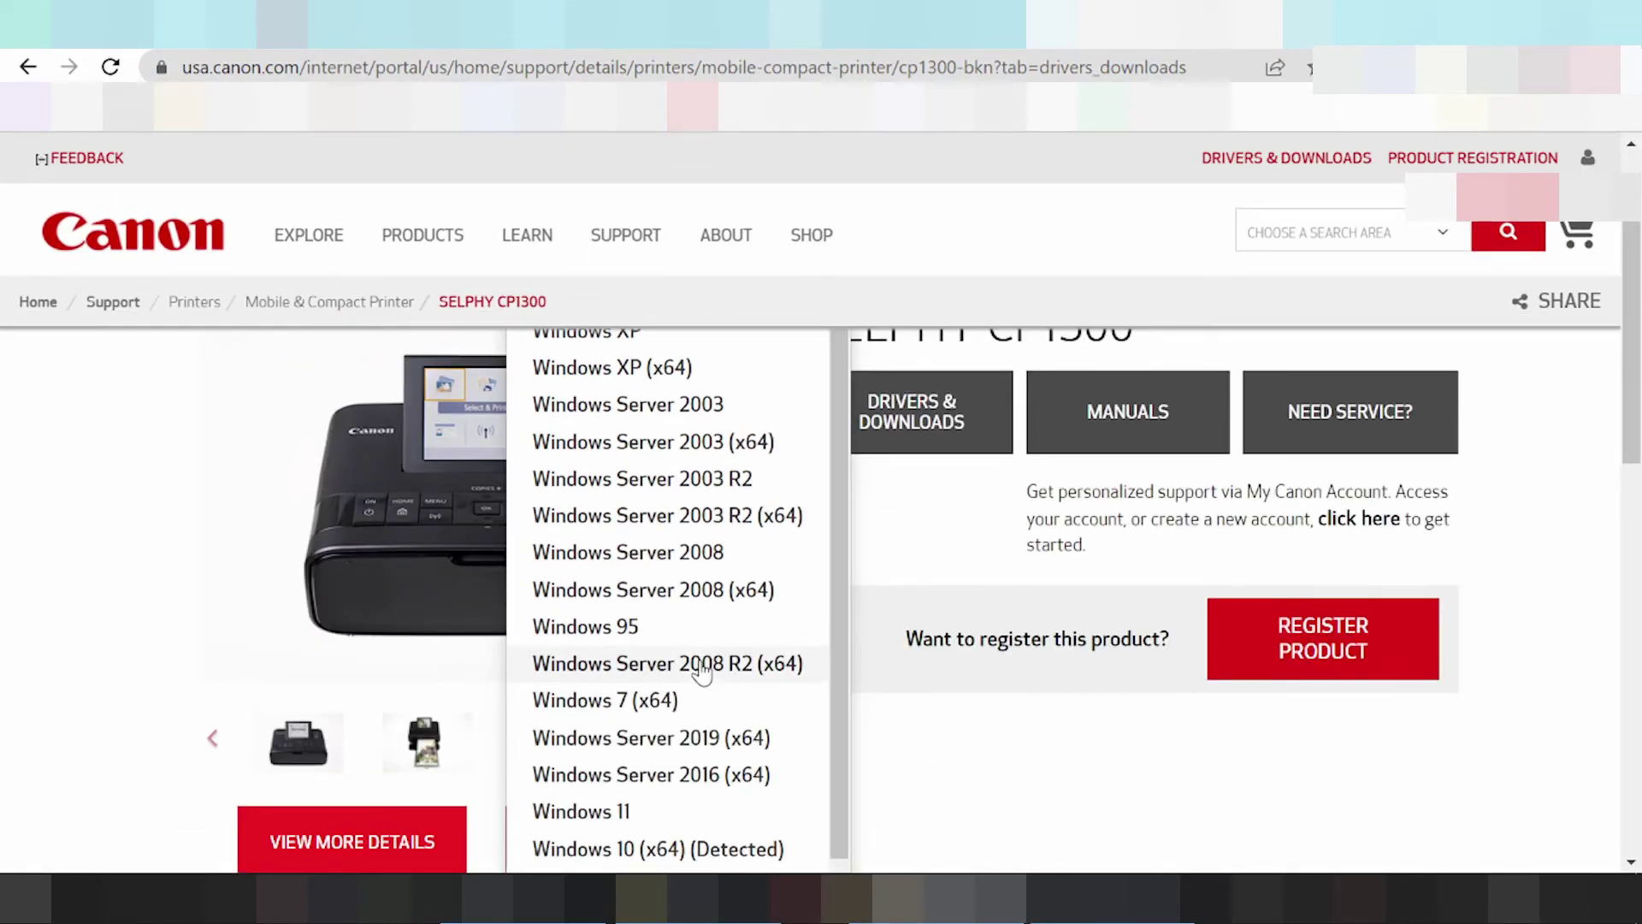
scroll(701, 671, up, 1)
scroll(819, 532, down, 1)
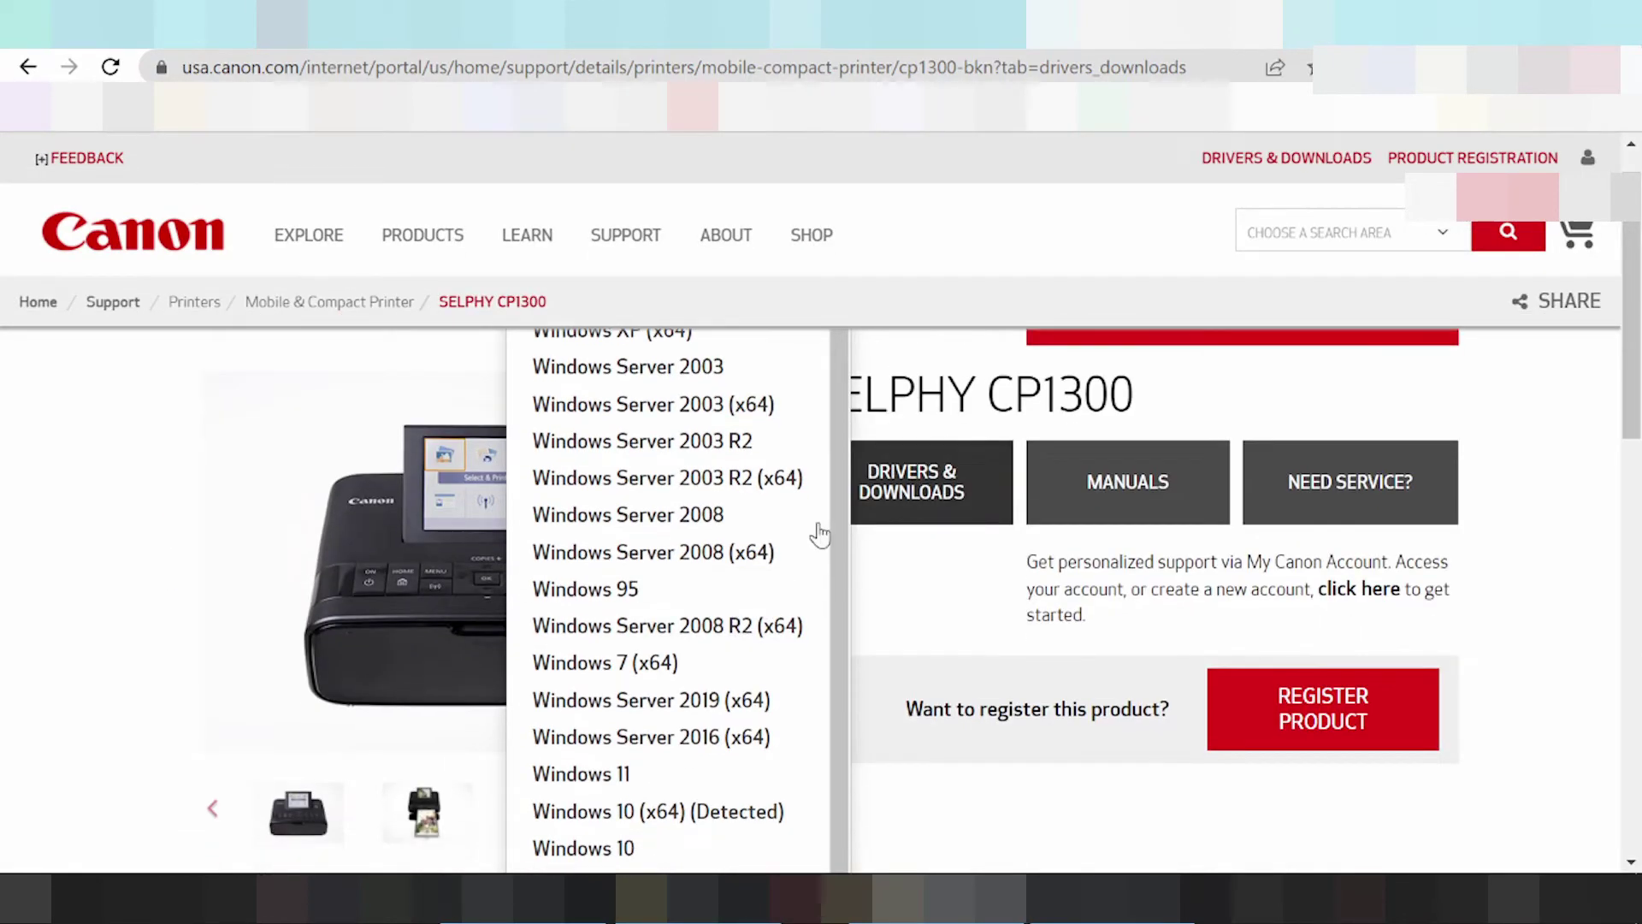
scroll(819, 532, down, 3)
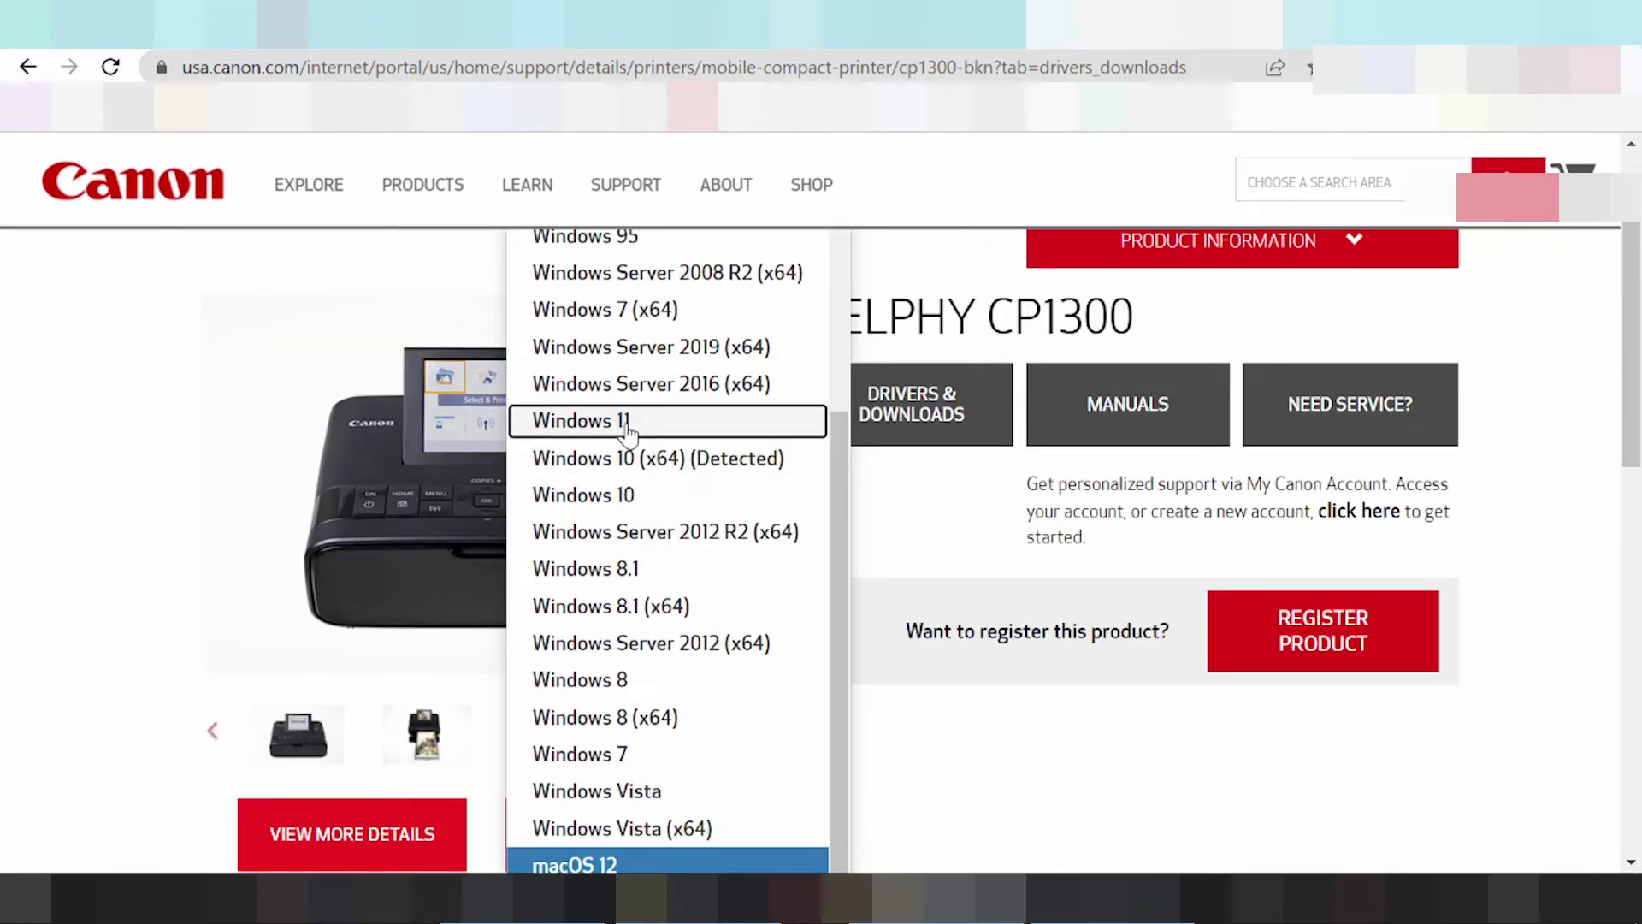
click(627, 423)
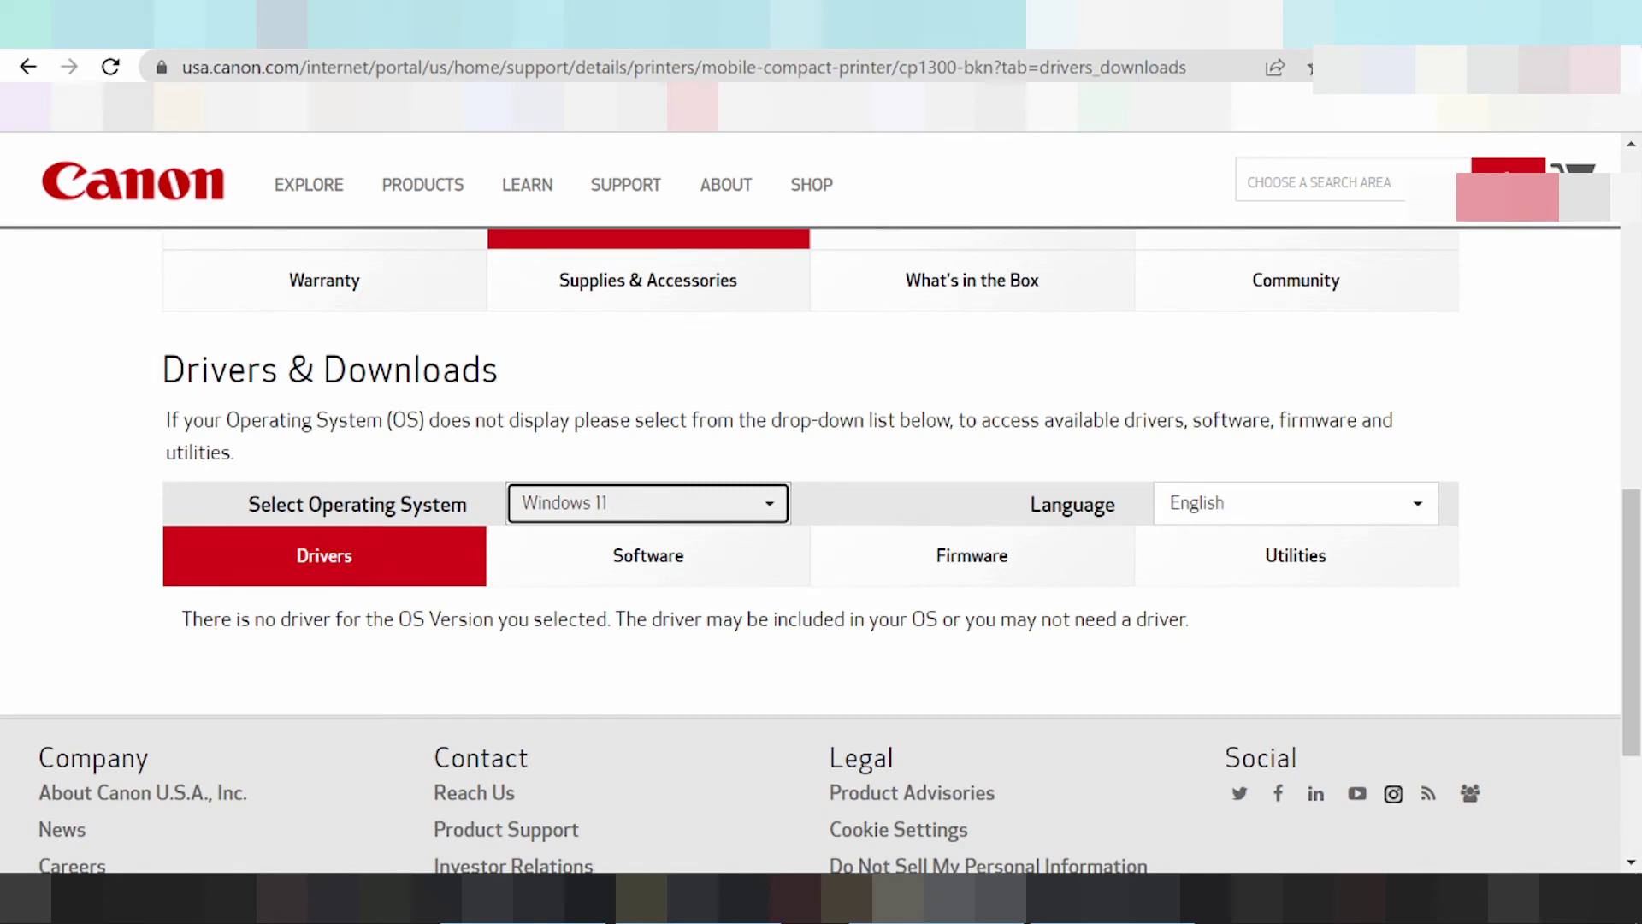
click(621, 529)
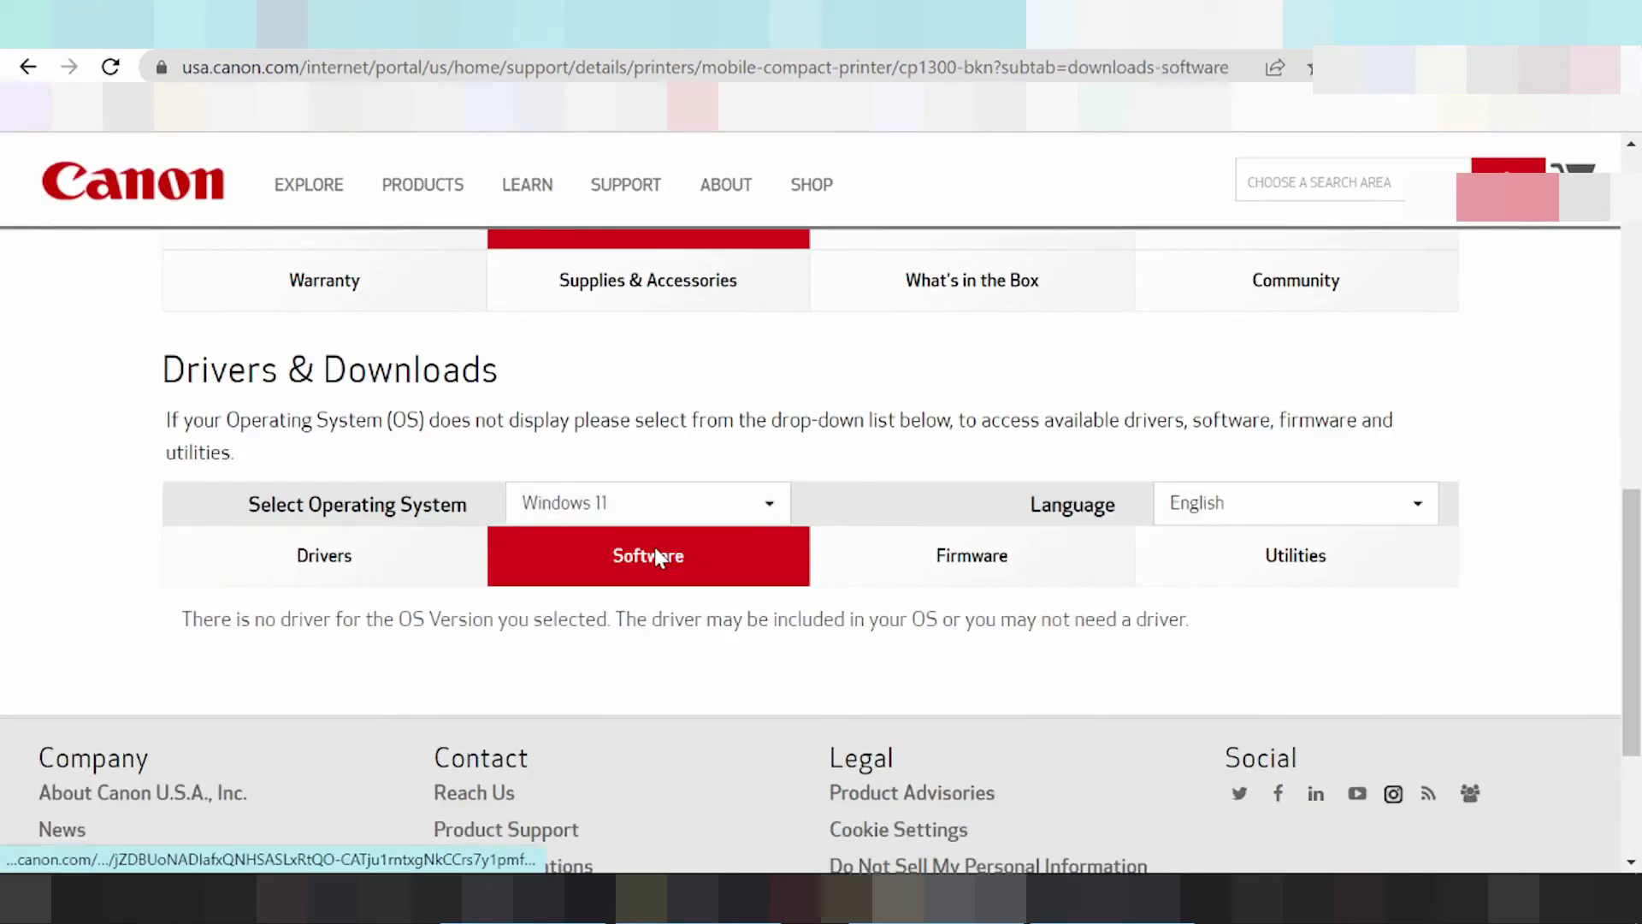
click(917, 554)
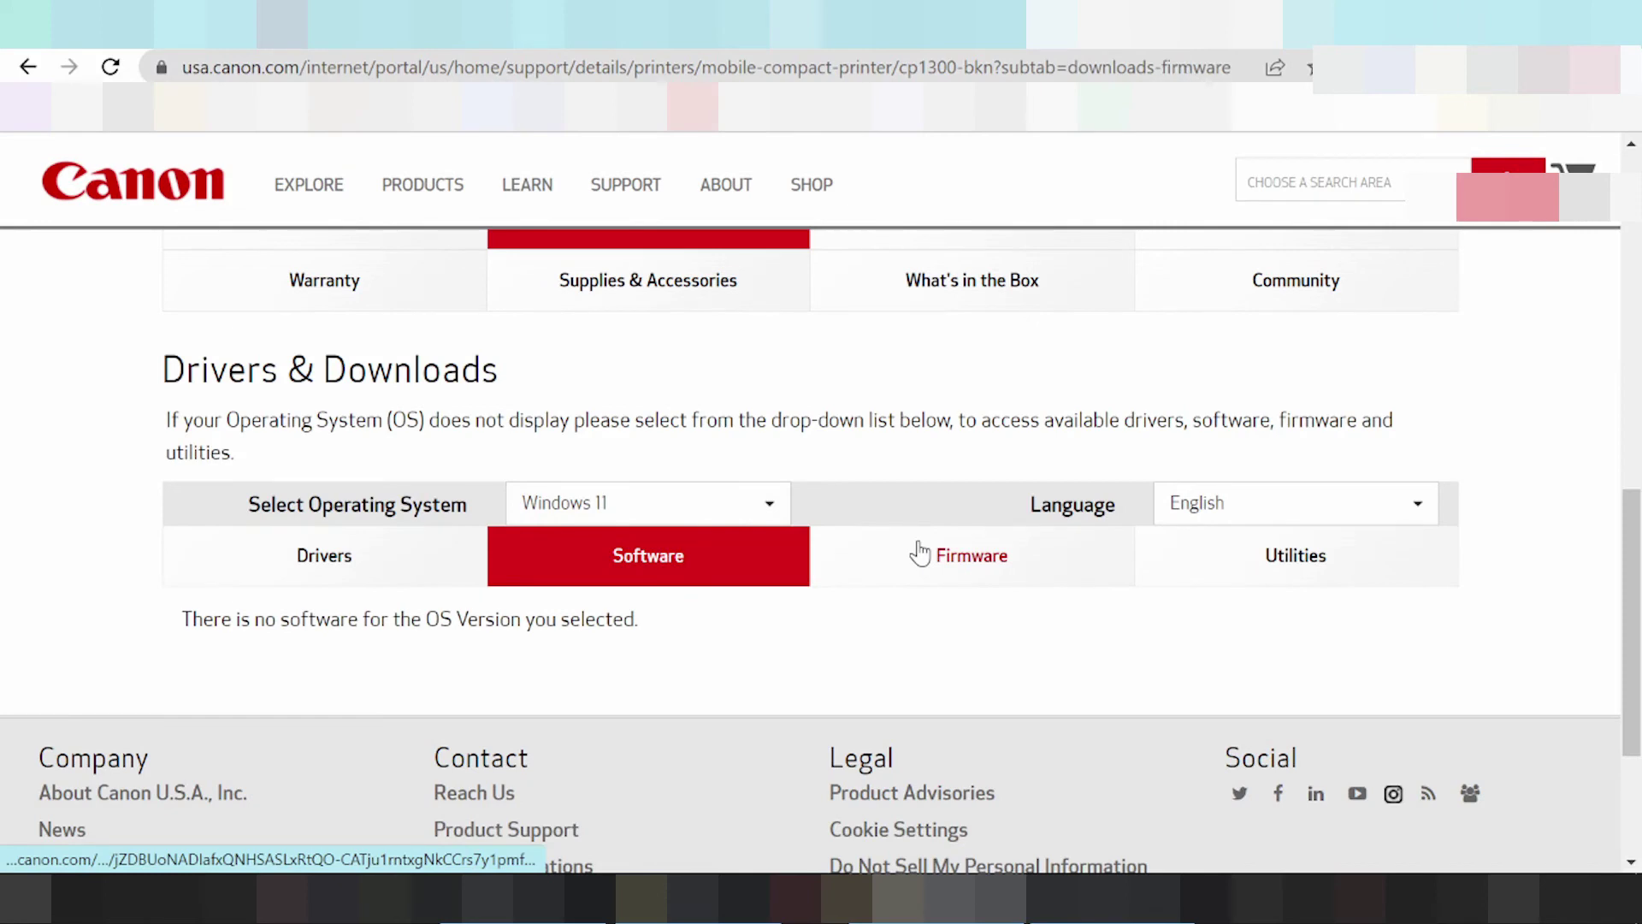
click(1239, 552)
click(306, 569)
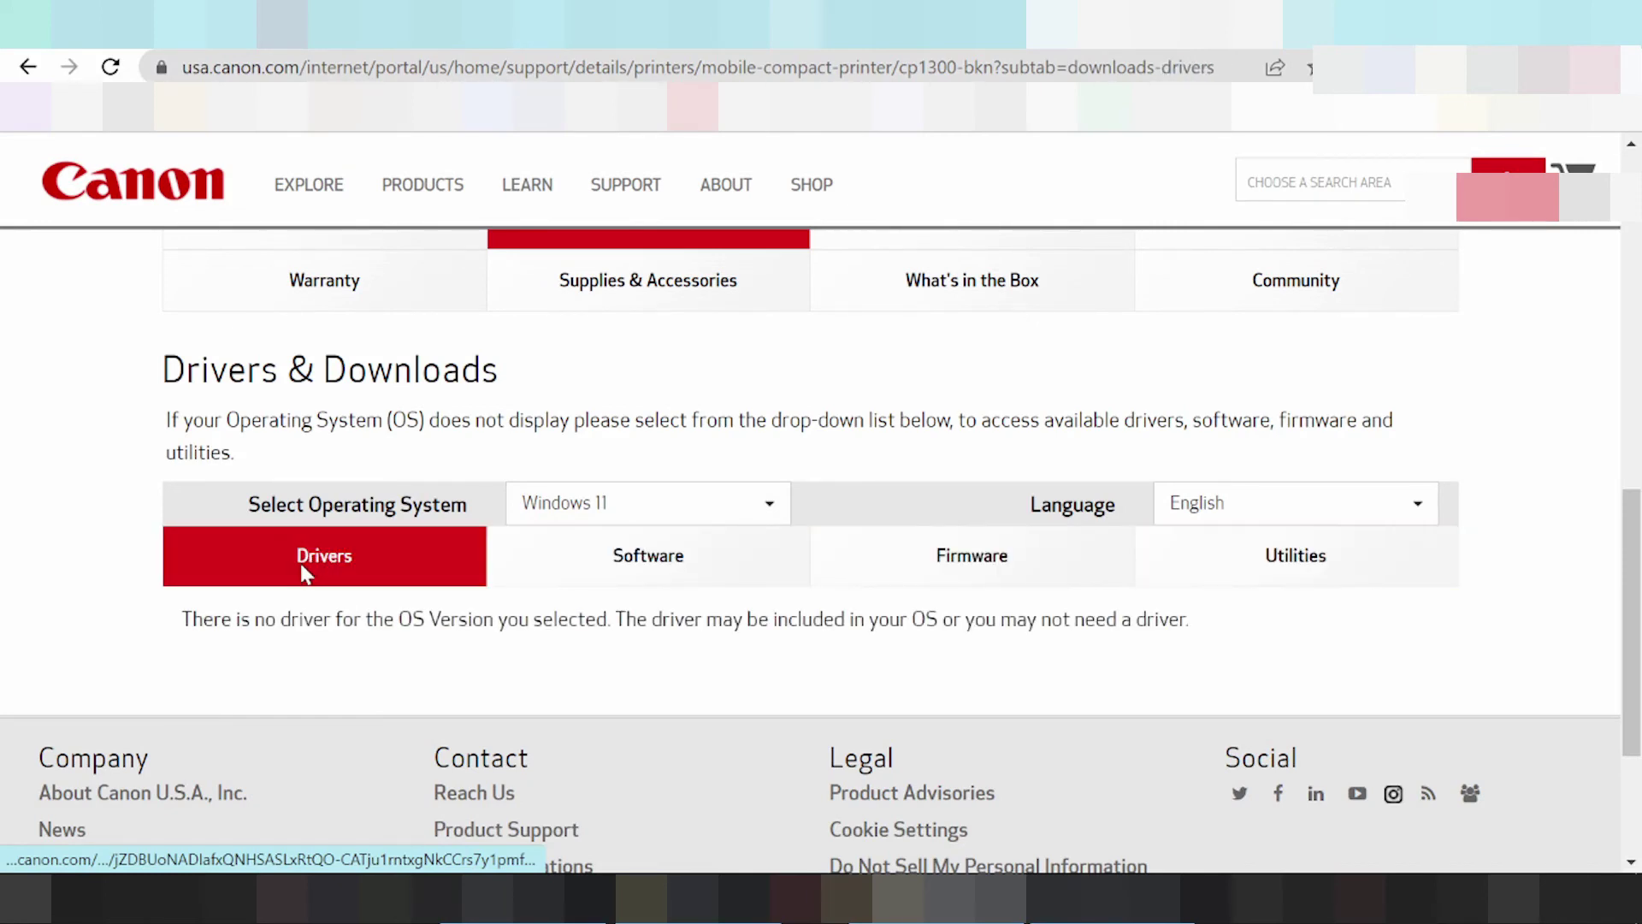